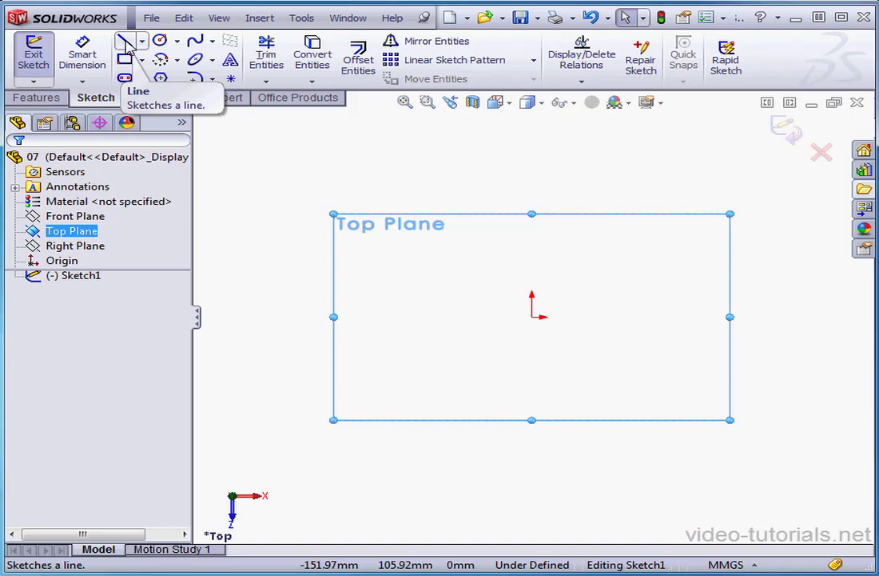
Sketch a connected three-line chain near the upper left: horizontal about 54 mm, diagonal about 35 mm at 315°, and gently sloping about 57 mm.
click(125, 43)
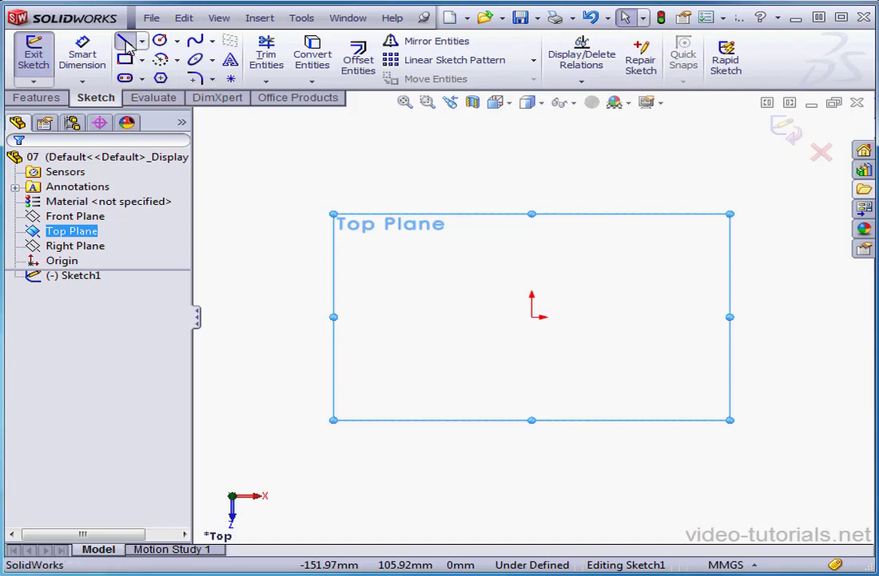
click(260, 190)
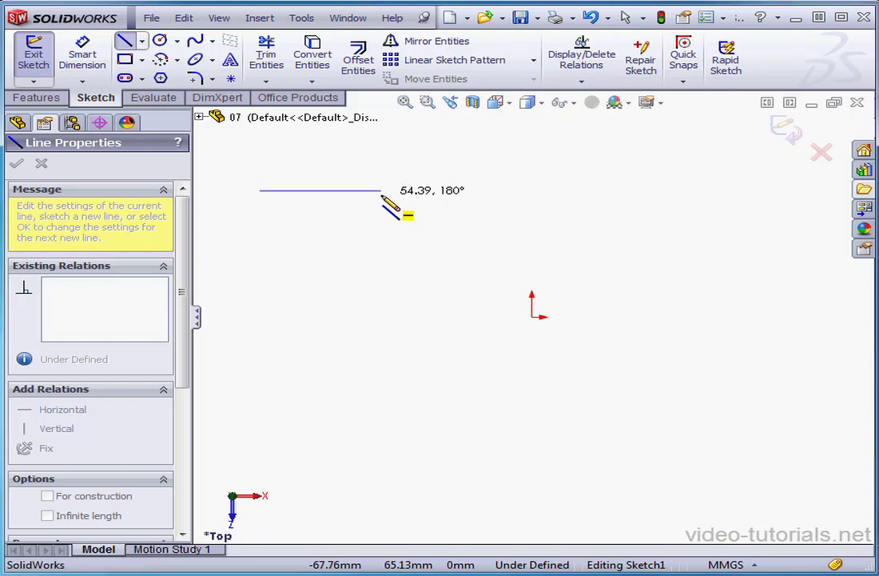
click(381, 191)
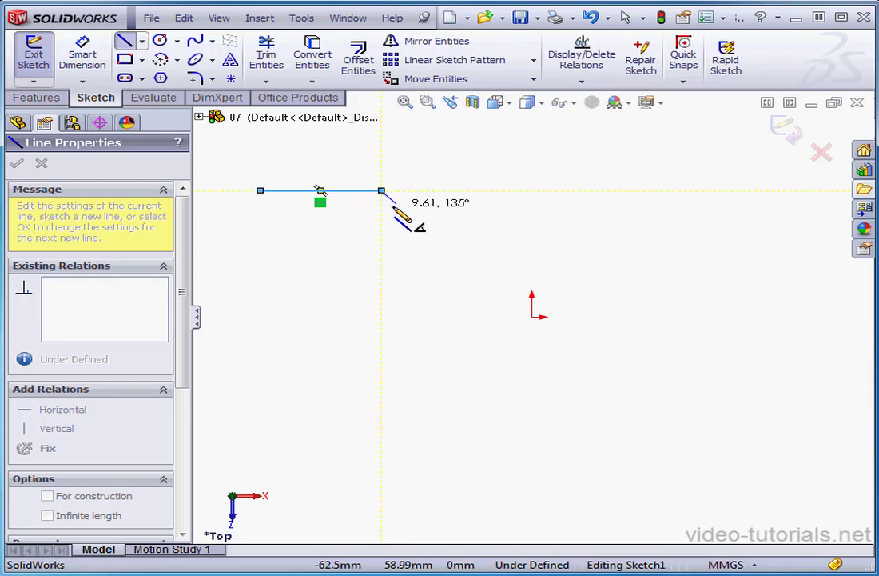
click(436, 236)
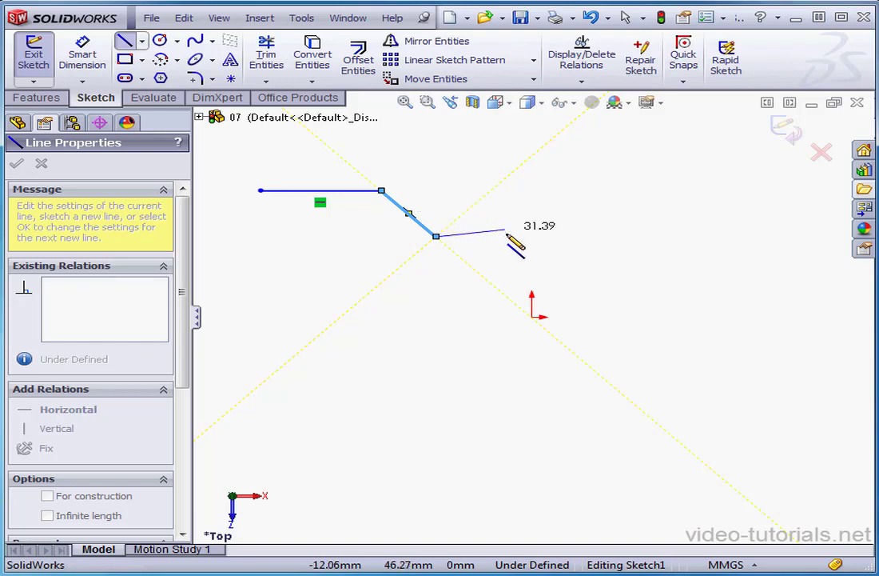
click(558, 263)
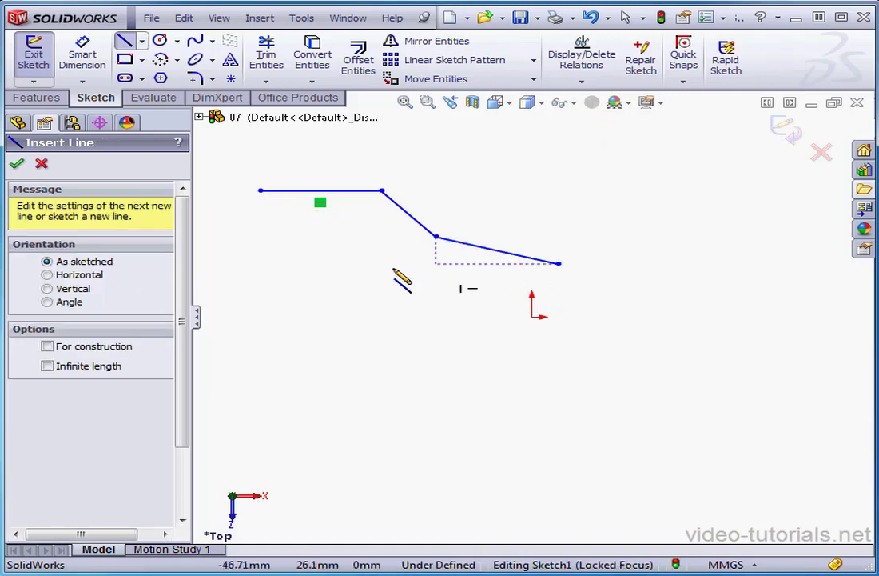
click(17, 164)
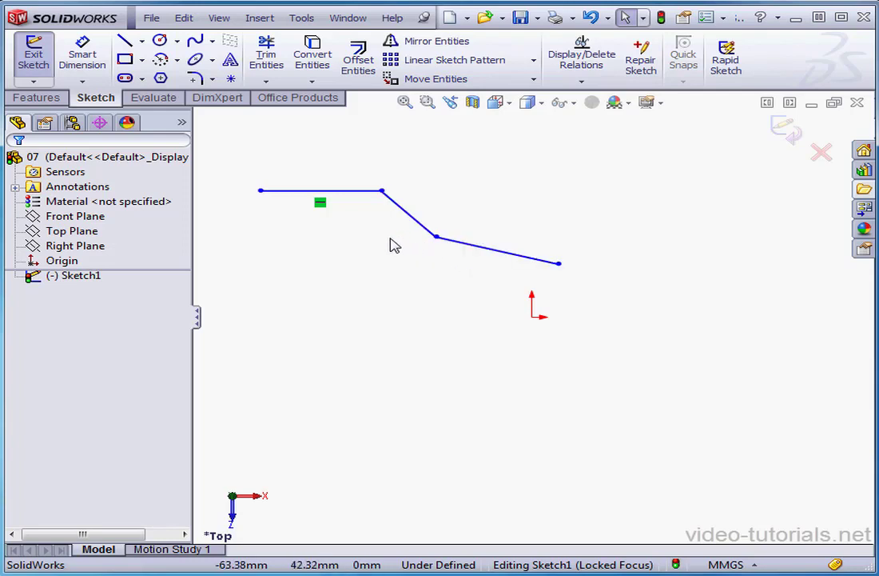
Sketch two connected lines below the first chain, parallel to its steep second segment and gently sloping third segment.
click(430, 235)
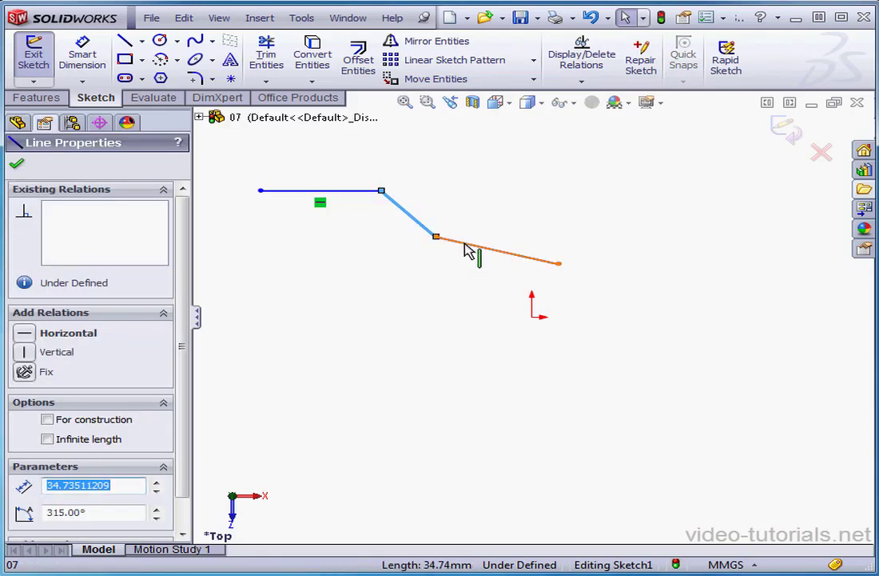
ctrl+click(467, 246)
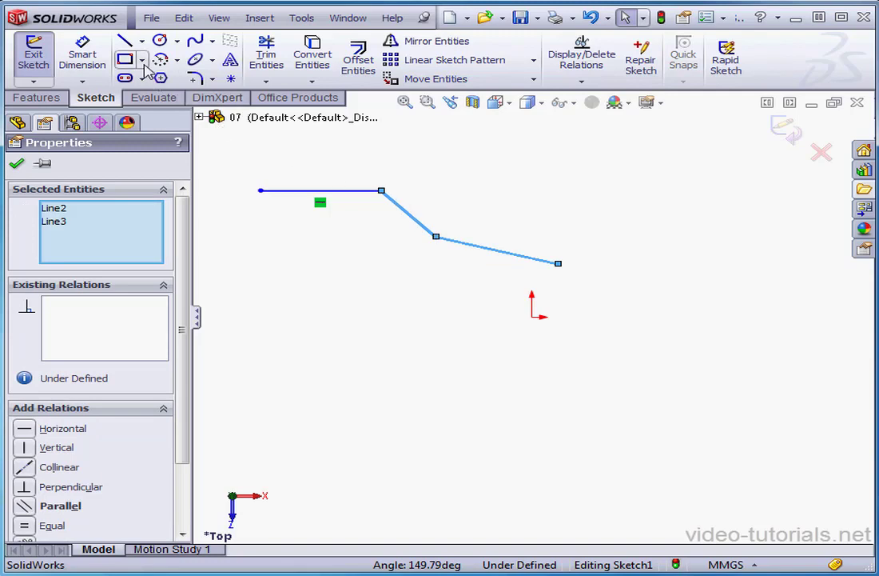
click(126, 40)
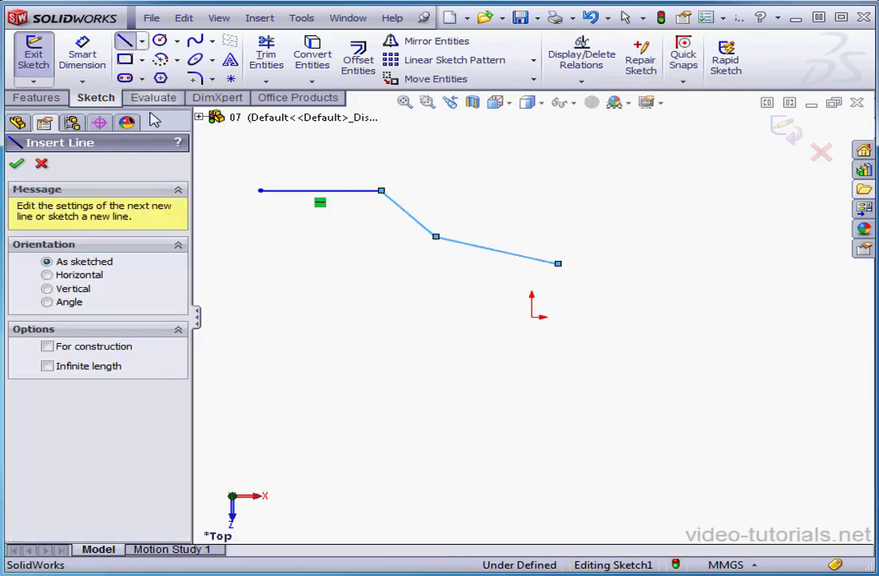
click(302, 252)
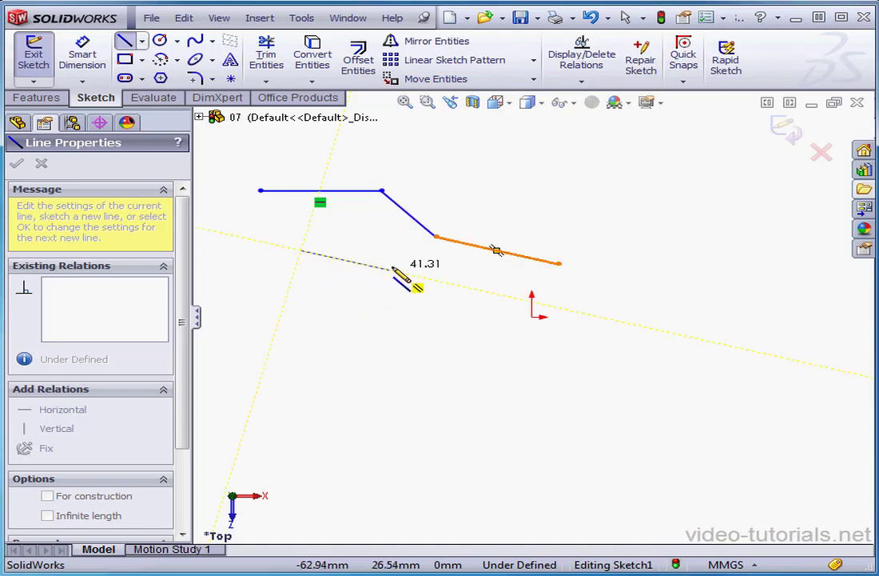
click(359, 301)
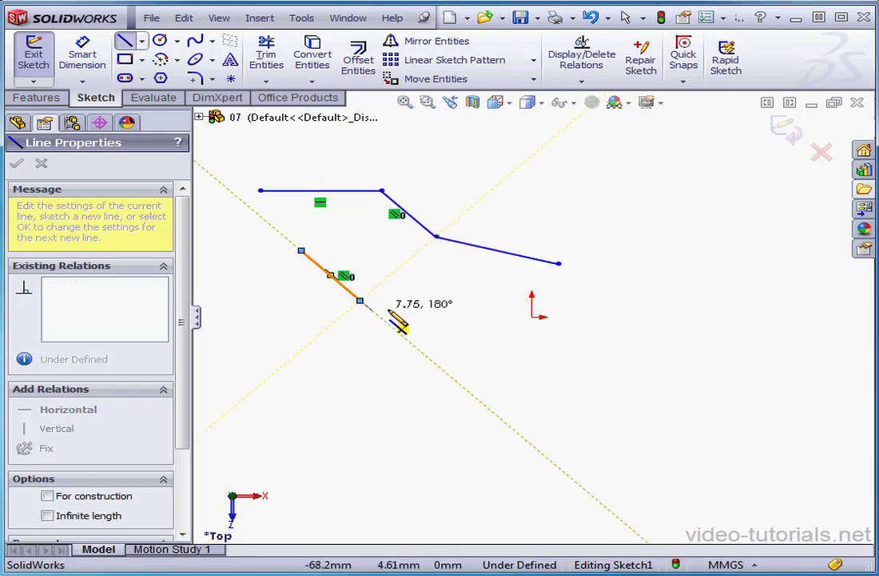
click(463, 323)
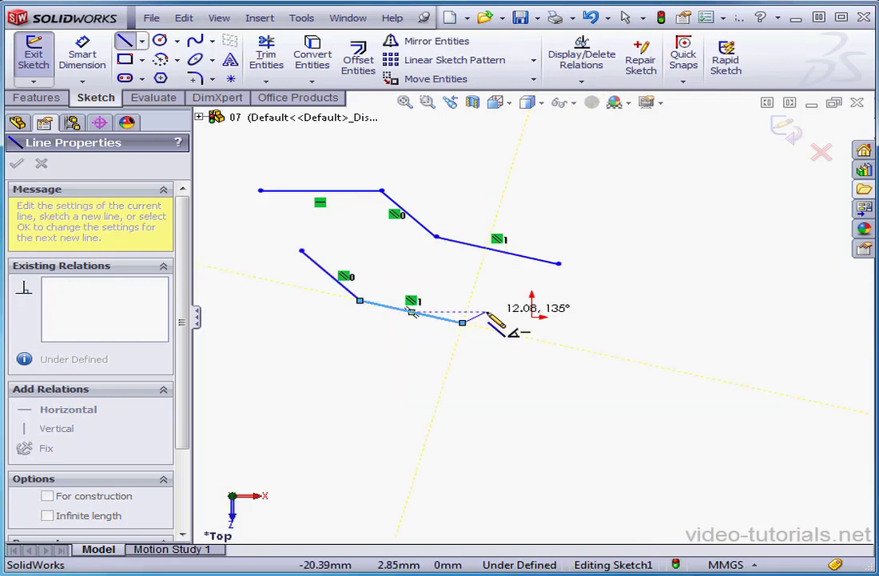
right_click(489, 315)
click(564, 27)
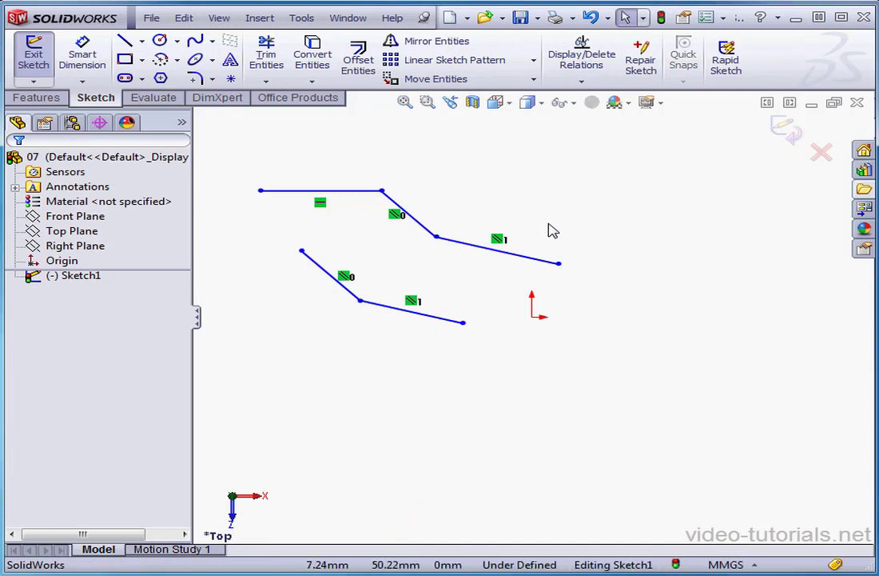
Check the sketch relation display option and inspect the parallel relation between the two gently sloping lines.
click(227, 24)
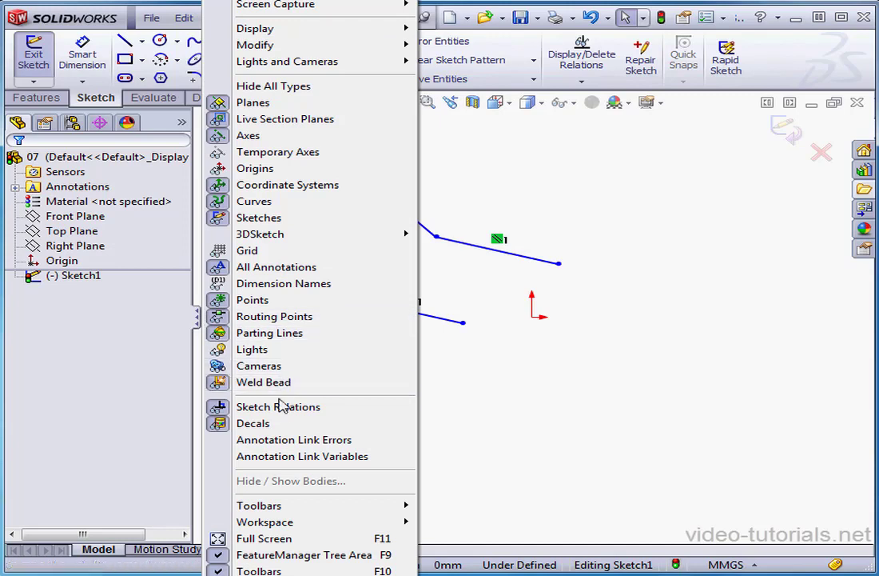
click(474, 396)
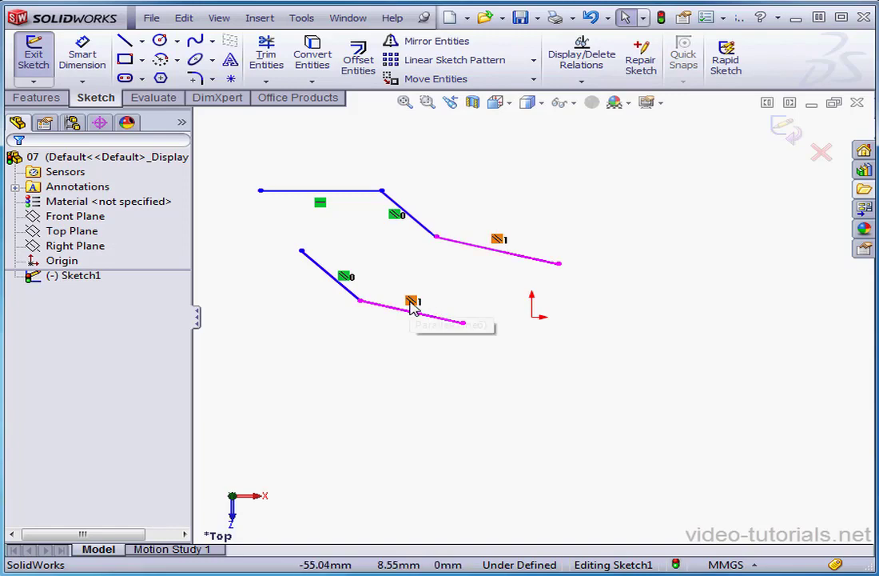
click(412, 302)
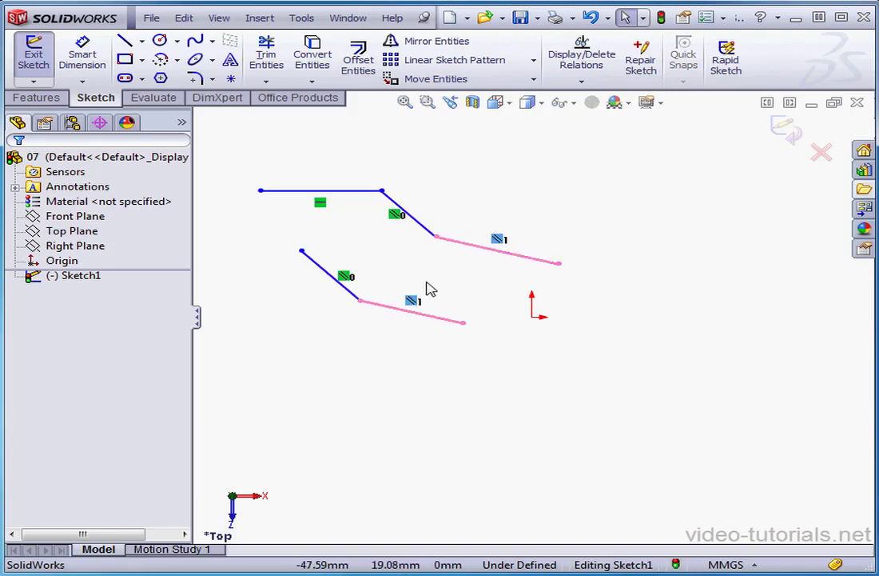
double_click(412, 301)
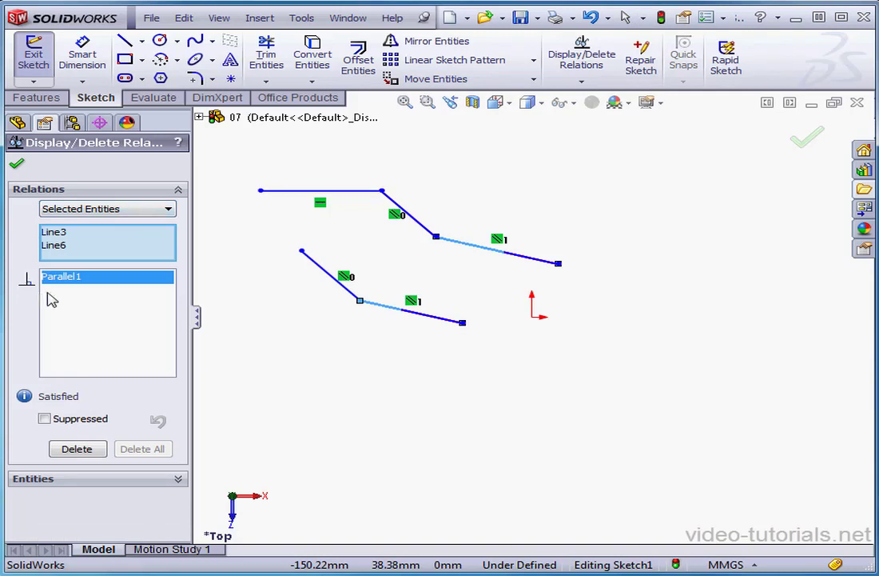
click(67, 234)
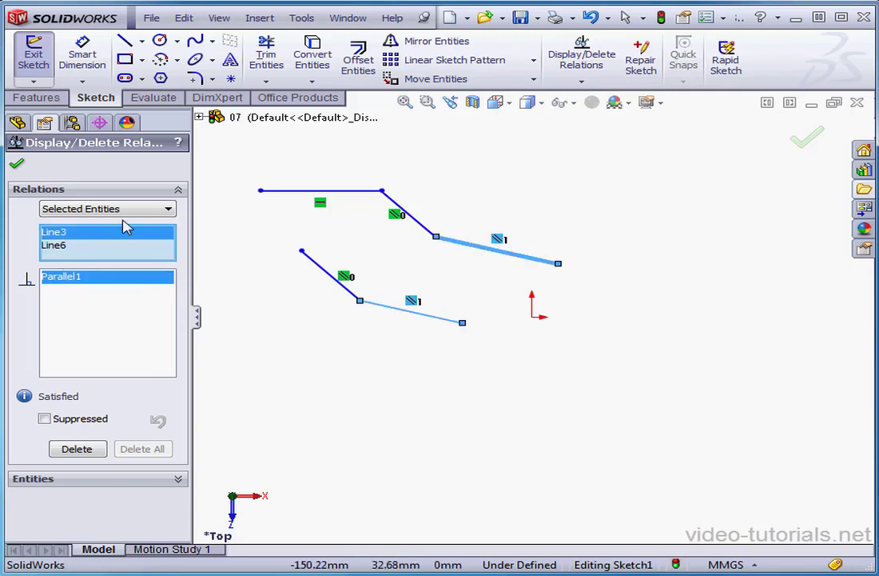
click(16, 166)
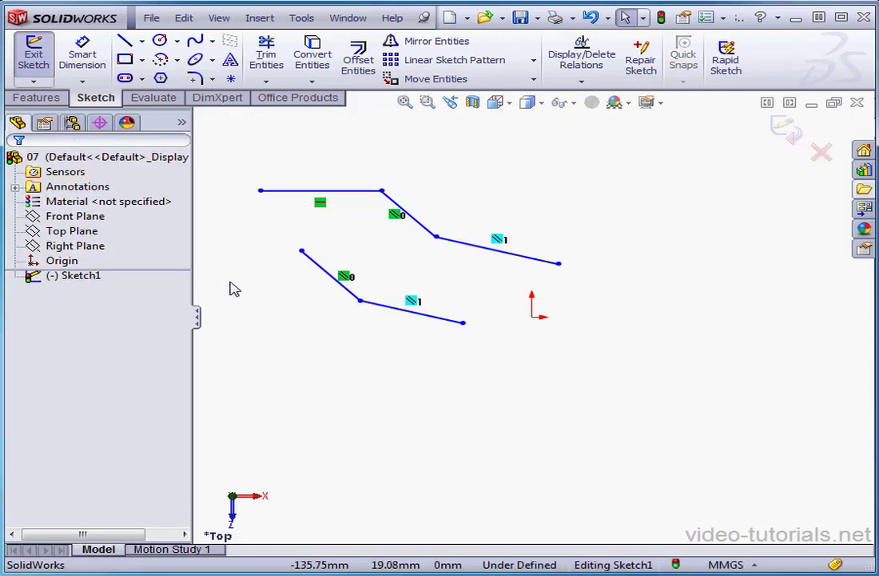
Sketch a third chain of two lines at the bottom, parallel to the middle chain's gently sloping and steep lines respectively.
click(126, 42)
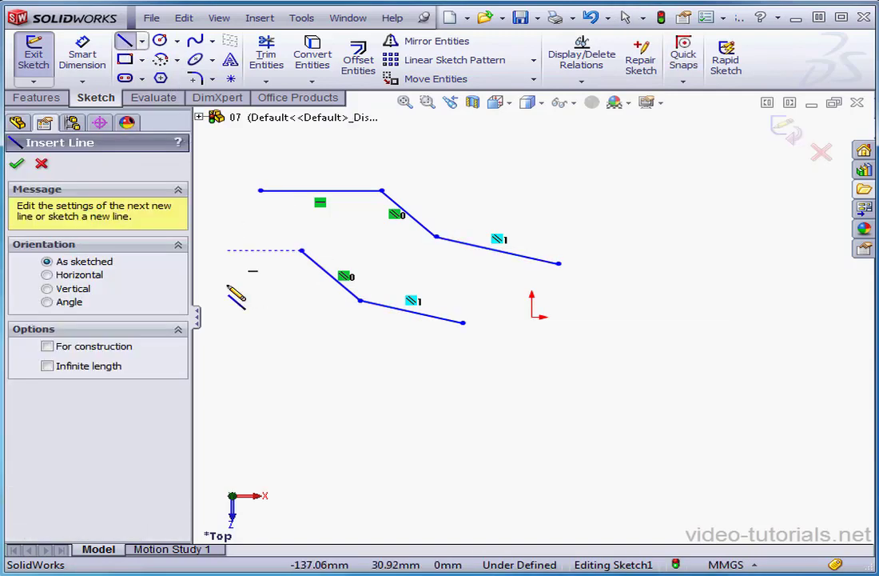
click(301, 383)
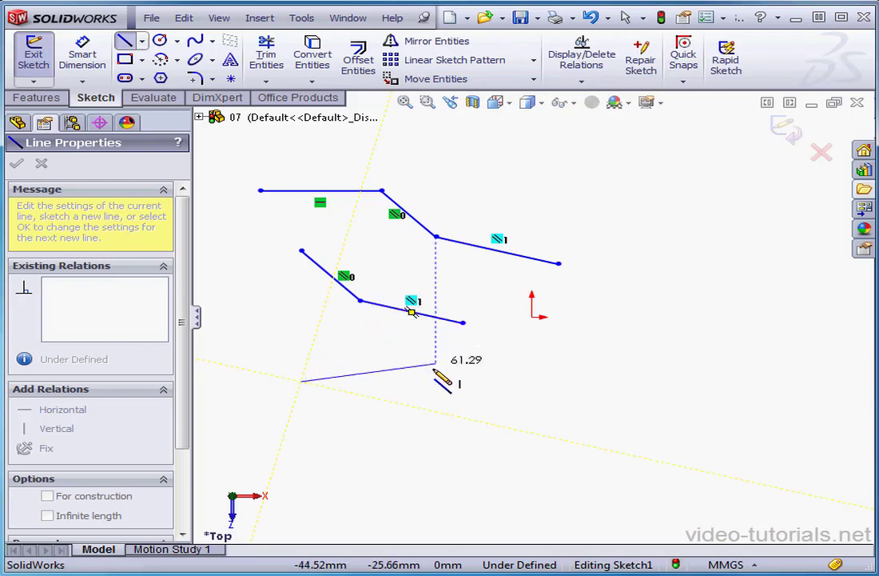
click(422, 409)
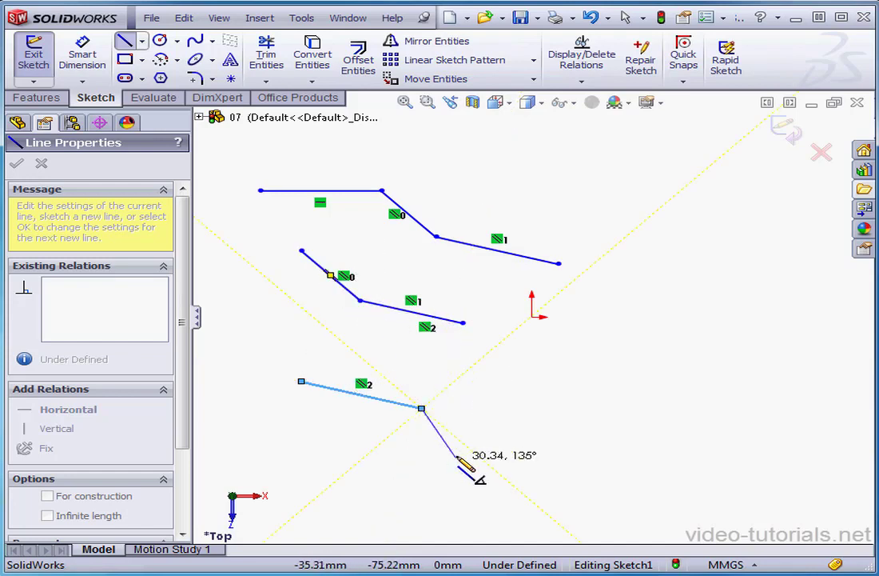
click(501, 474)
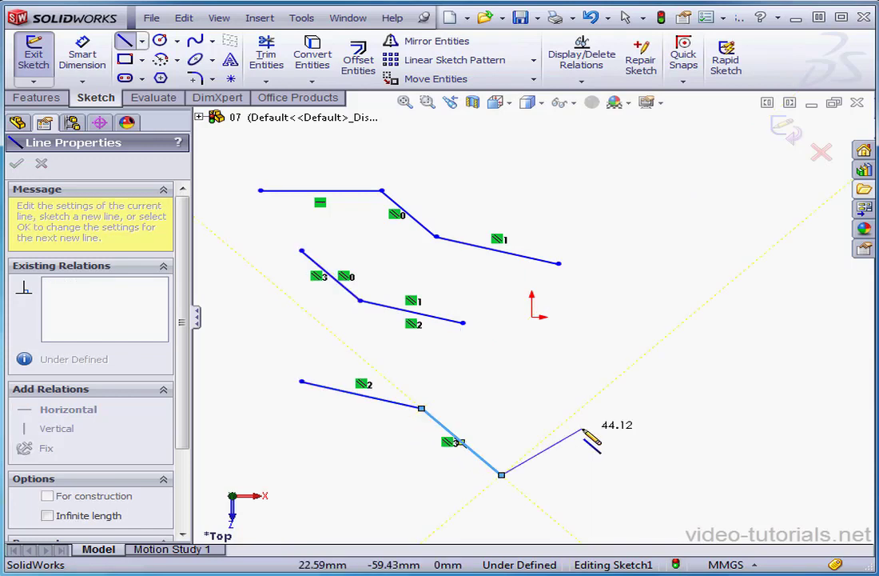
right_click(548, 409)
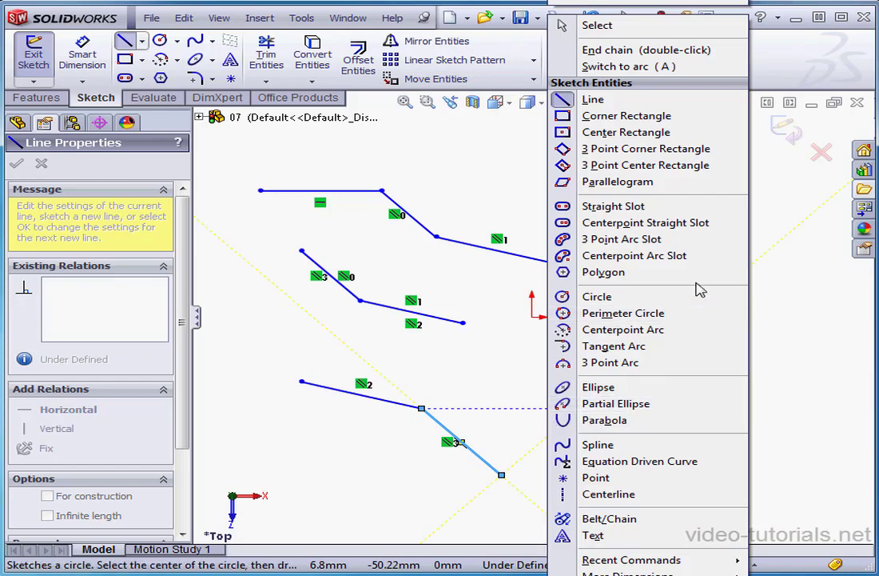
click(701, 26)
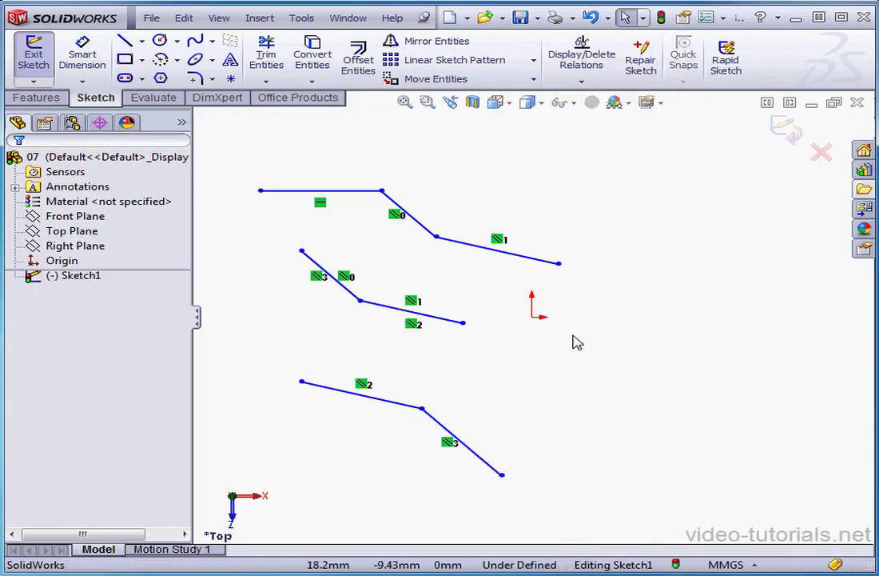
Add a Horizontal relation to the last line of the uppermost chain.
click(550, 264)
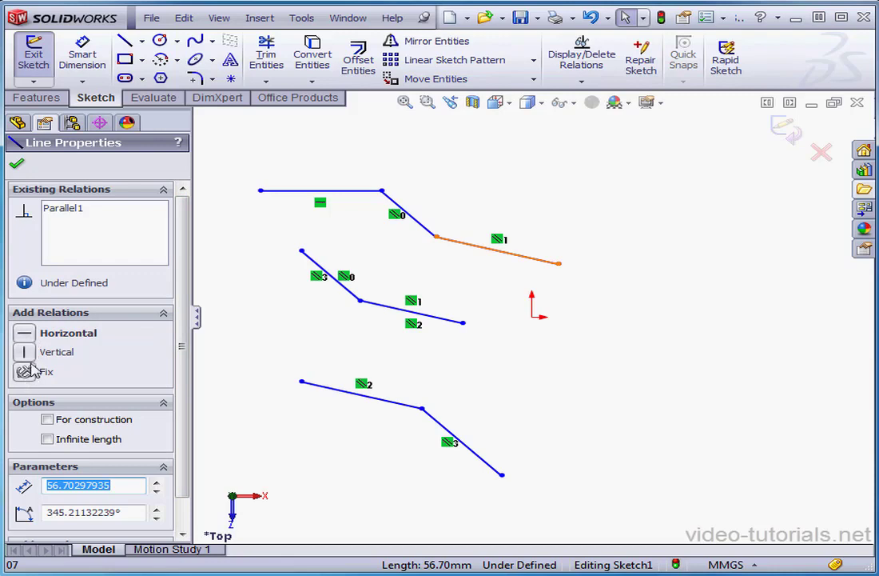
click(25, 334)
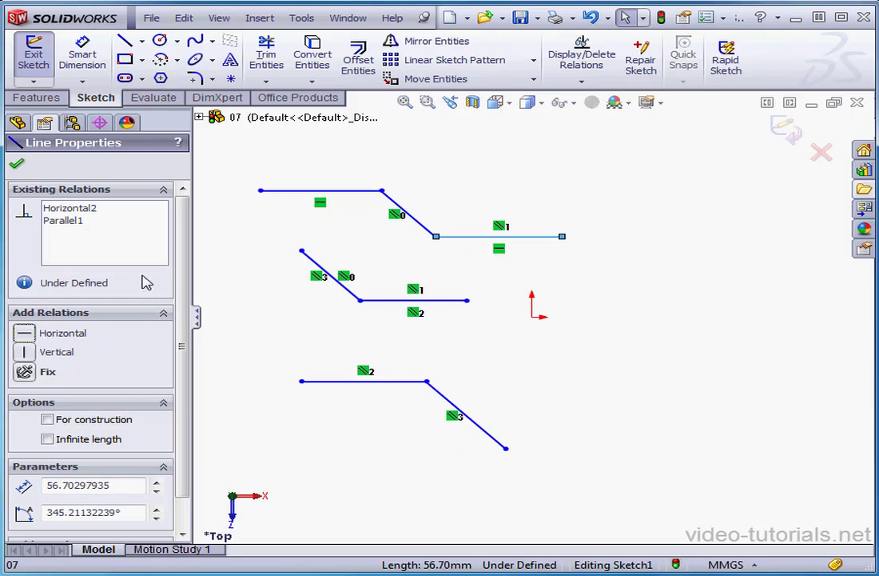
click(16, 163)
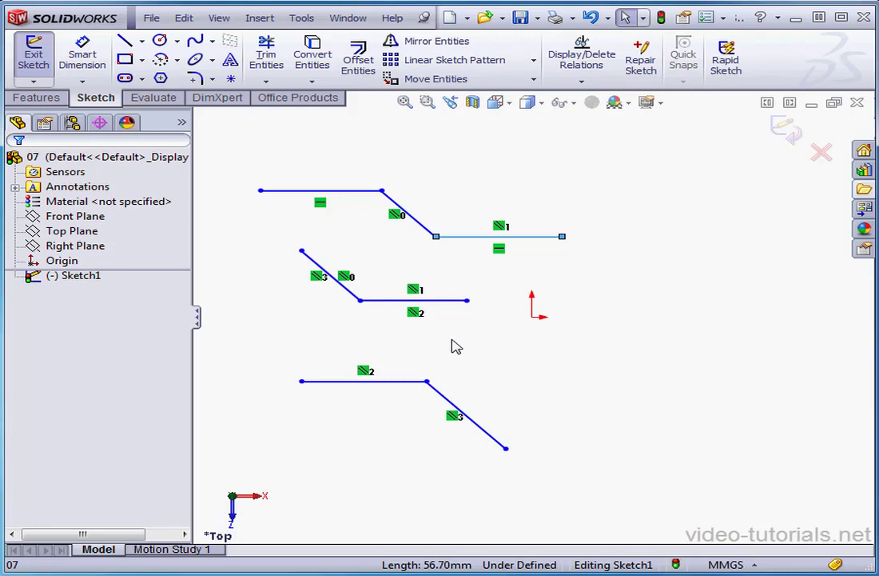
Delete all the lines in the sketch.
mouse_move(230, 141)
mouse_down()
mouse_move(505, 485)
mouse_move(680, 512)
mouse_up()
key(Delete)
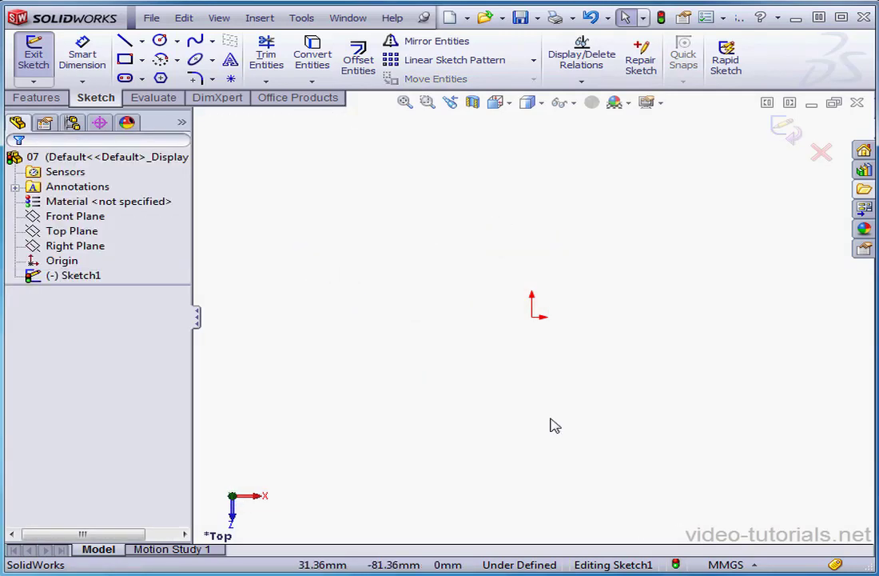
Sketch an upward-bulging 3 Point Arc left of the origin, centred at about X -82.7, Y 11.8 and starting at about X -121.7, Y 24.3.
click(177, 61)
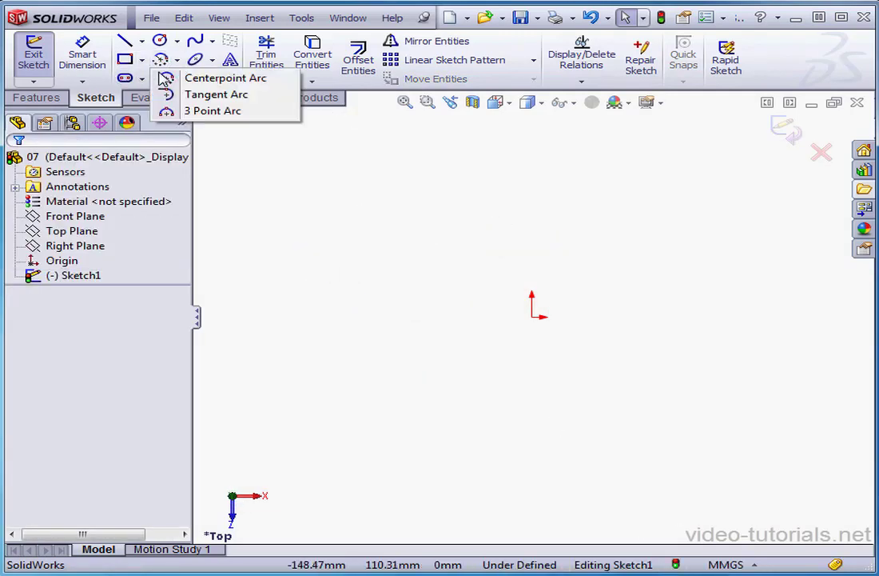
click(182, 112)
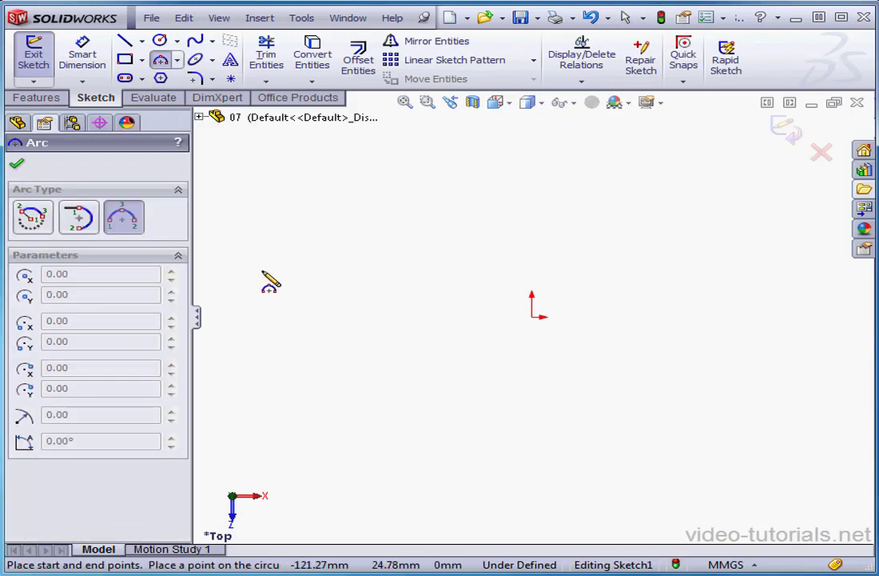
click(260, 270)
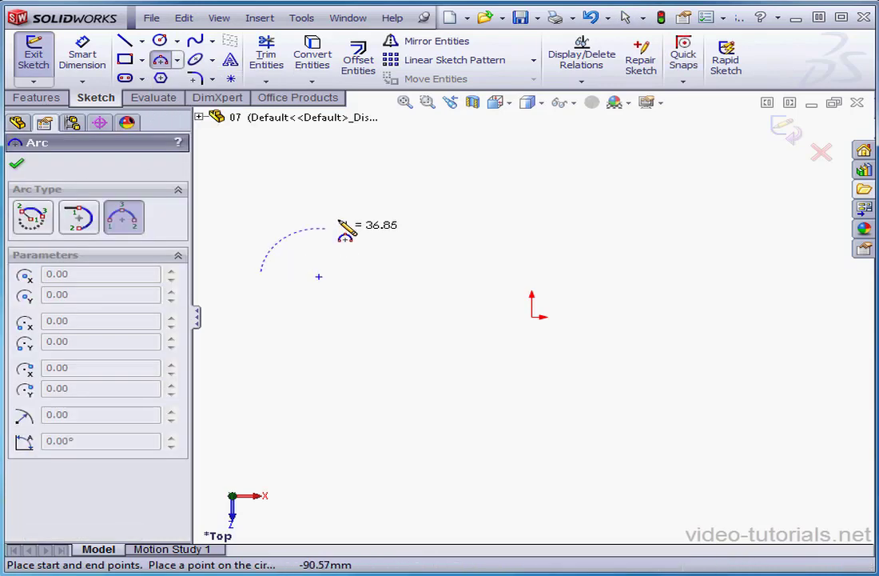
click(434, 270)
click(385, 235)
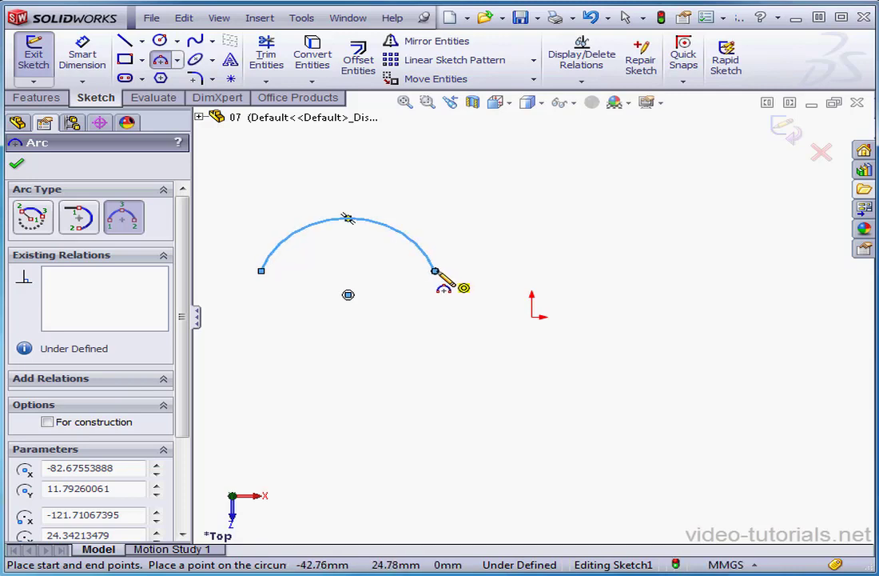
Sketch a downward-bulging 3 Point Arc from the first arc's right end, with a radius of about 39.8 mm spanning about 161°.
click(435, 271)
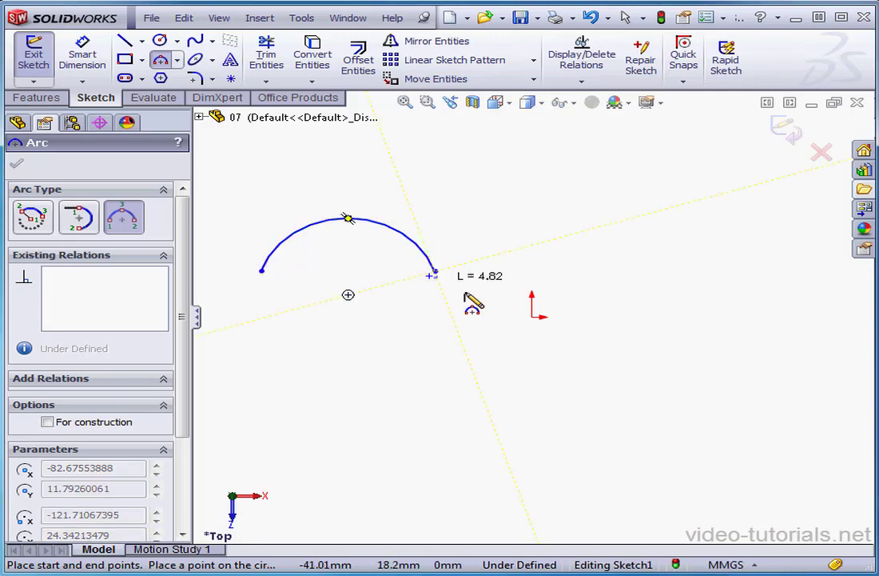
click(609, 272)
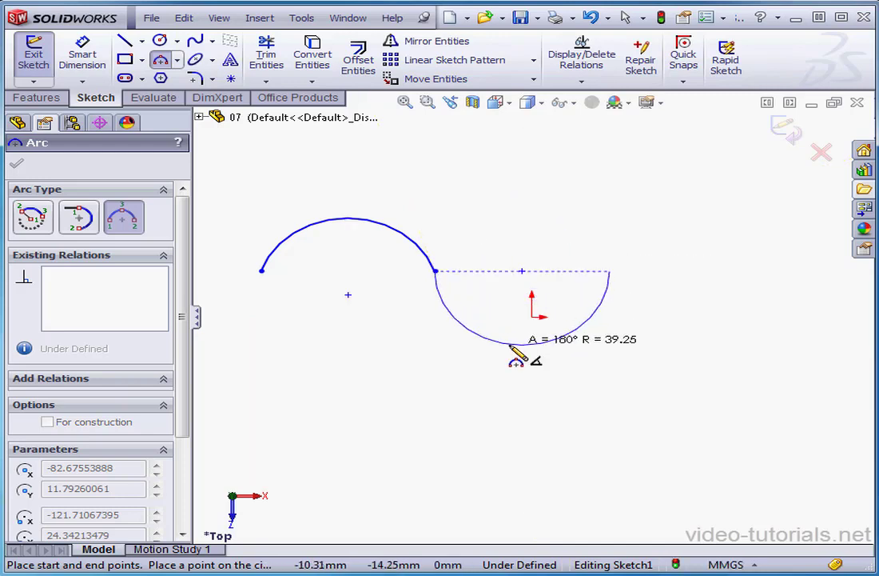
click(521, 334)
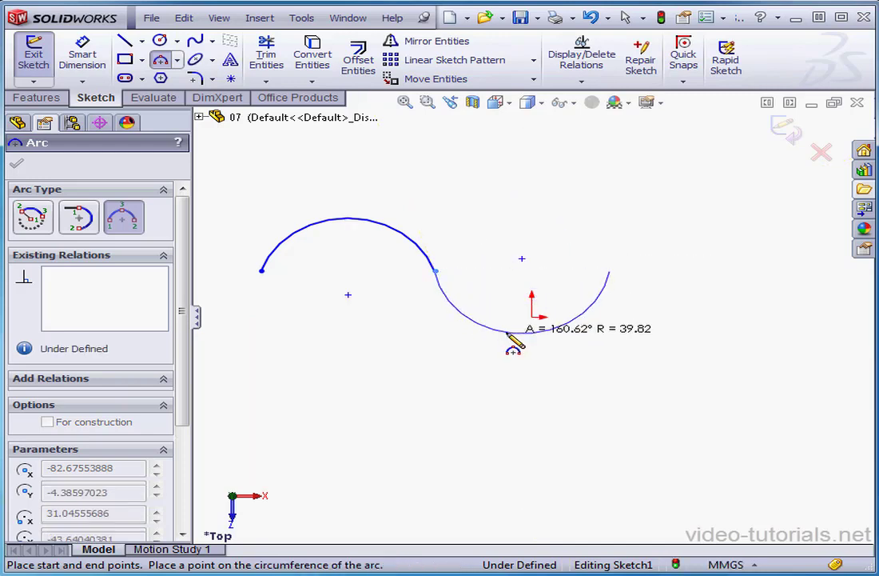
Sketch an upward-bulging 3 Point Arc from the second arc's free end, centred at about X 70.8, Y 19.5.
click(609, 272)
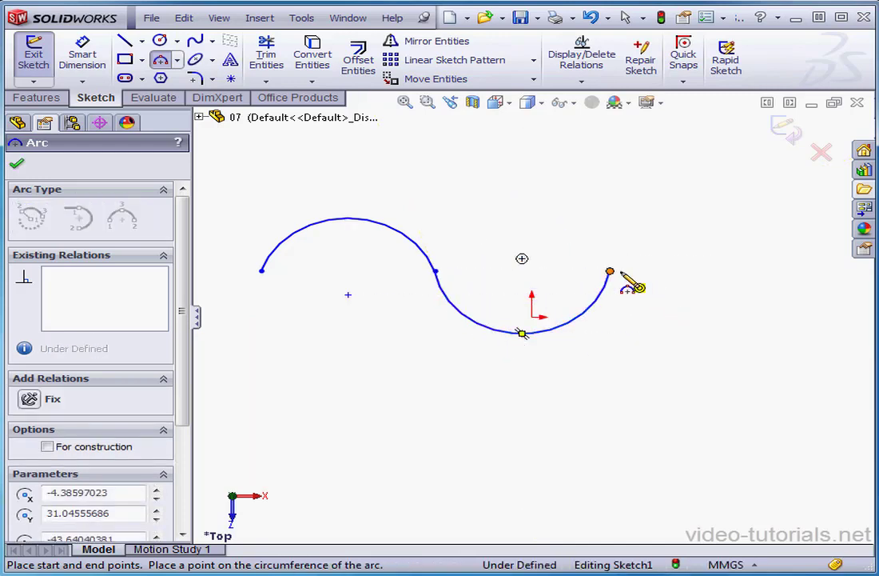
click(765, 256)
click(671, 227)
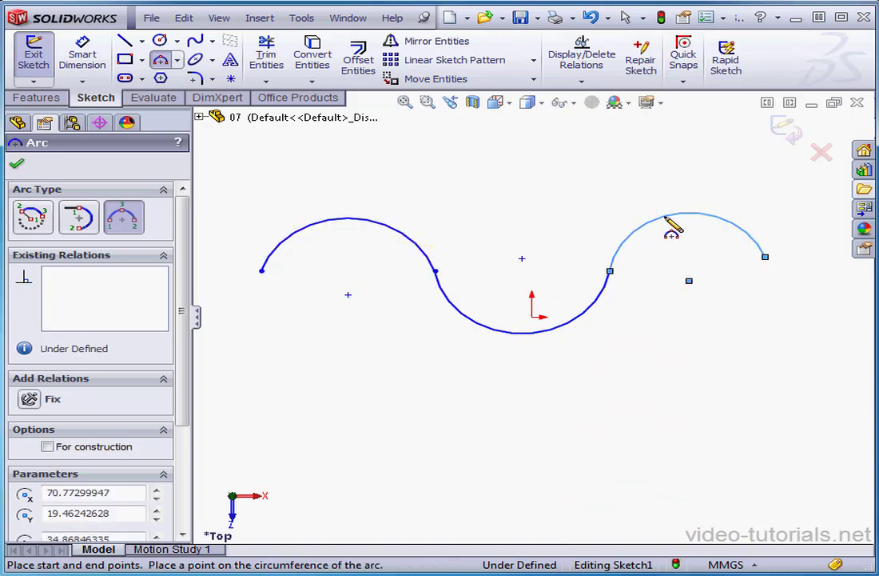
right_click(656, 193)
click(718, 55)
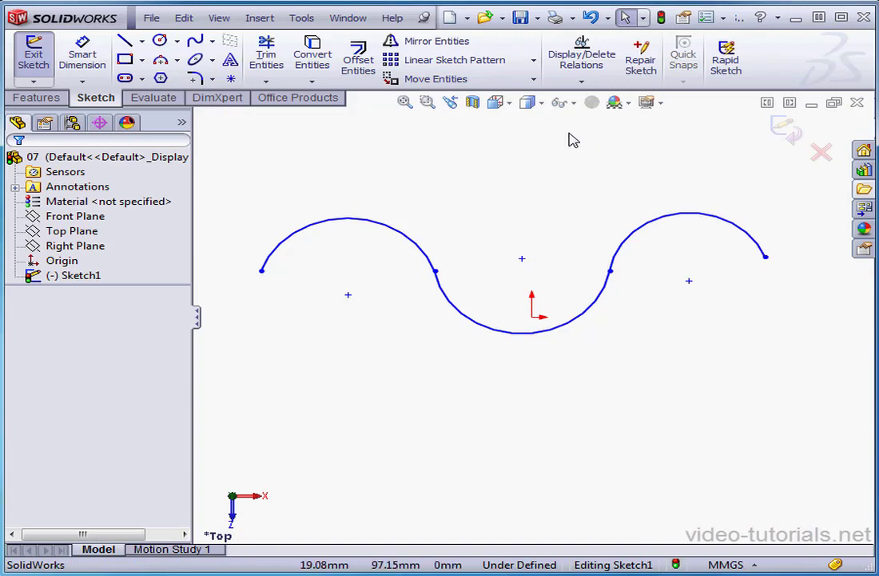
Add a Tangent relation between the first arc and the connected middle arc.
click(400, 237)
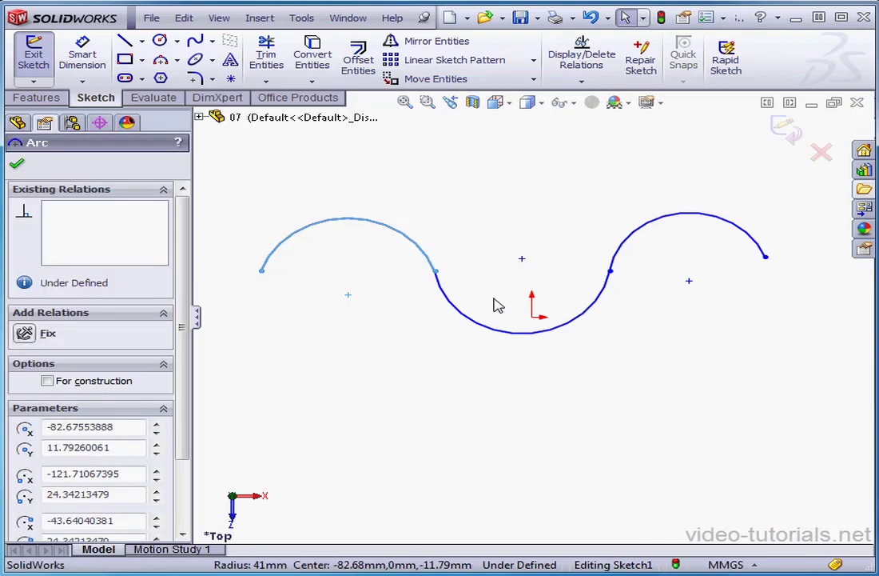
ctrl+click(475, 324)
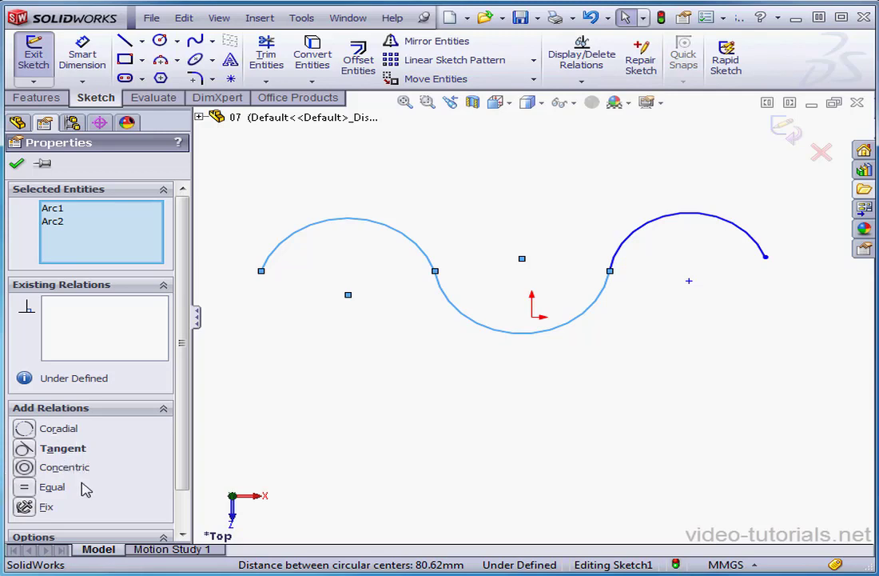
click(25, 449)
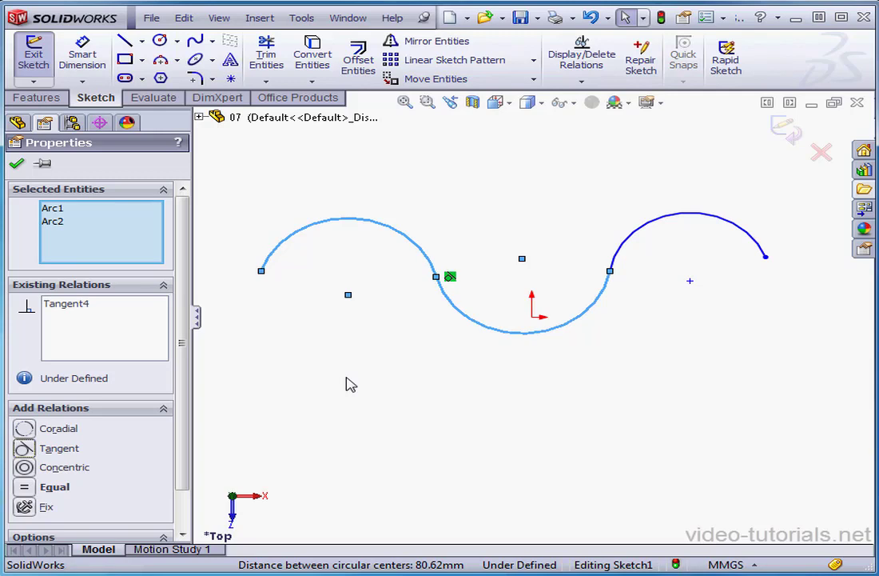
Inspect which entities the Tangent relation links and the existing relations of the middle arc.
click(450, 278)
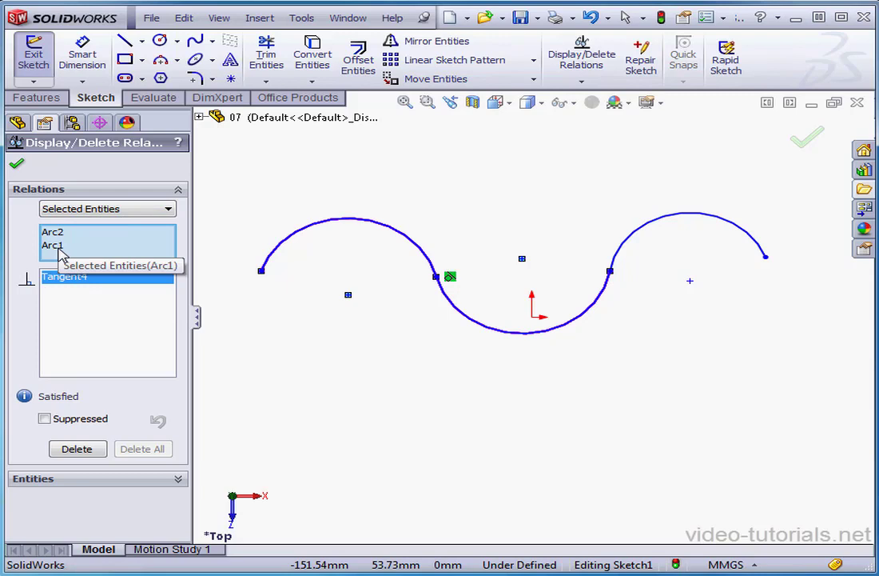
click(16, 164)
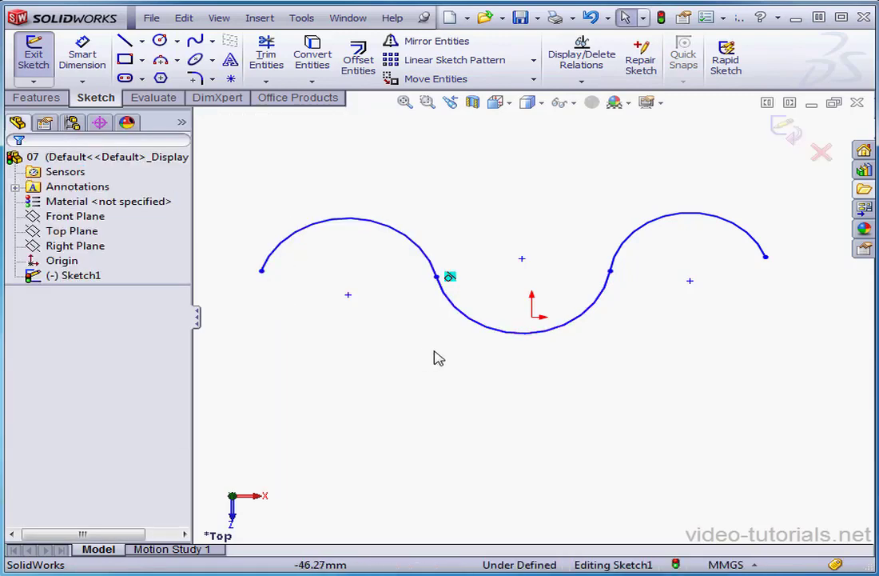
click(480, 328)
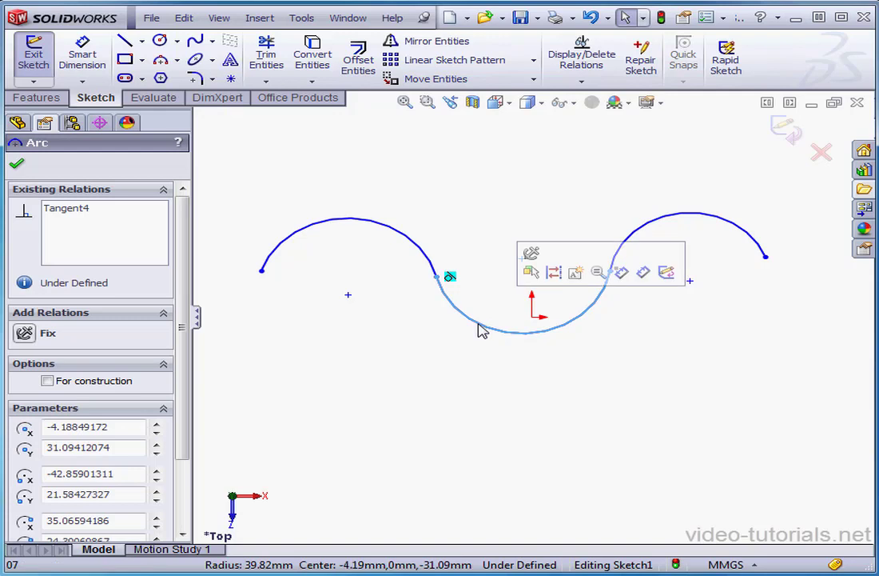
Sketch a three-line chain from below the middle arc, its first line tangent to that arc and its last line tangent to the right arc.
click(123, 41)
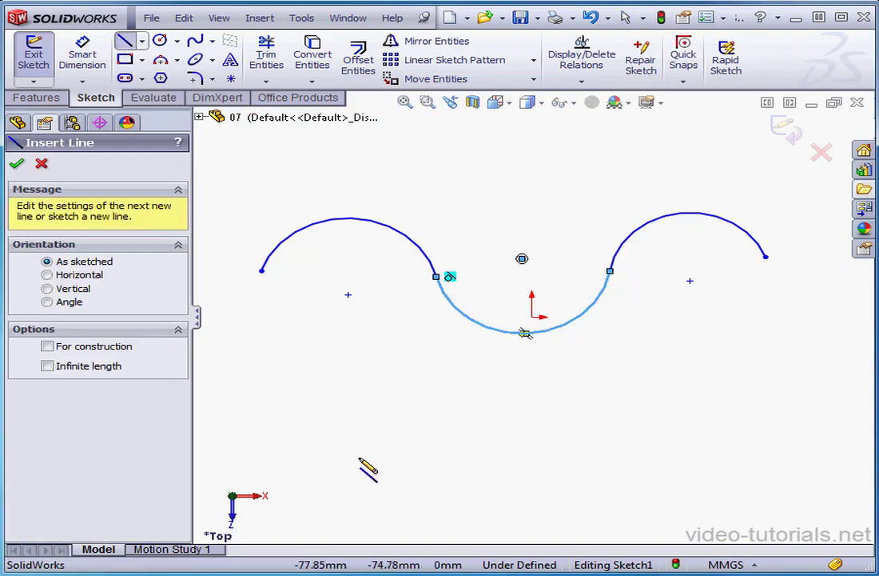
click(452, 453)
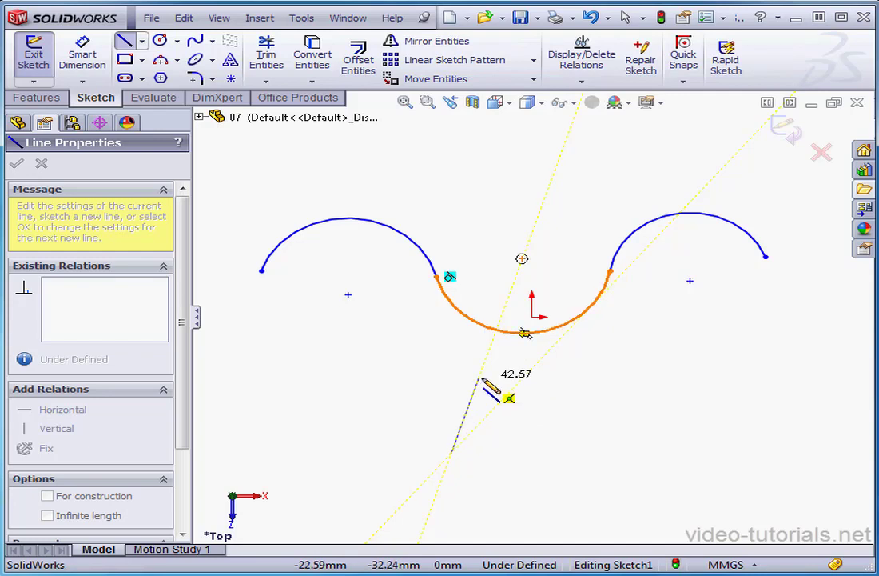
click(540, 361)
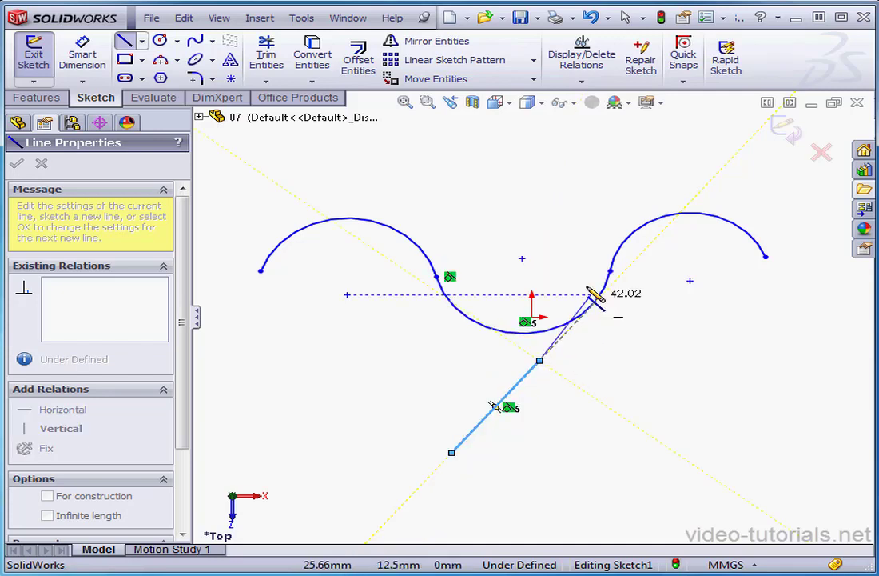
click(566, 259)
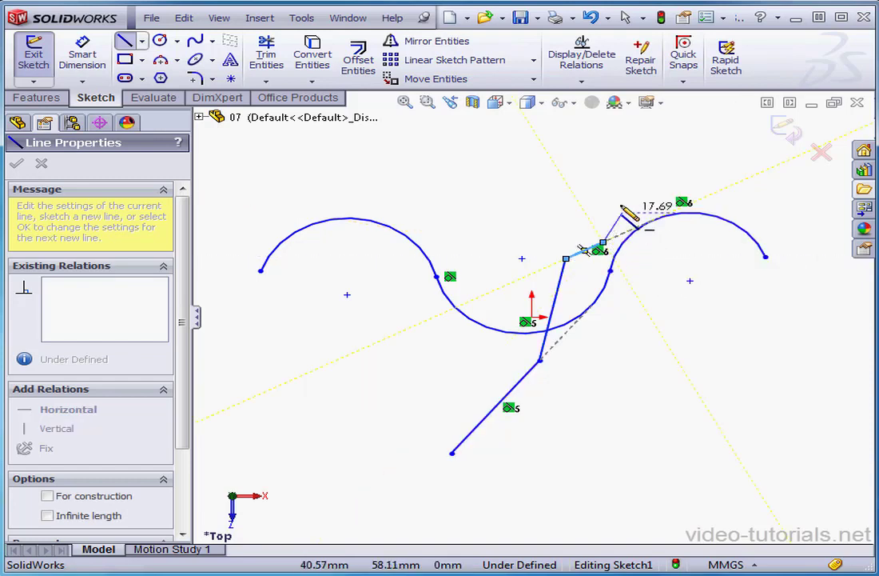
right_click(609, 244)
click(668, 26)
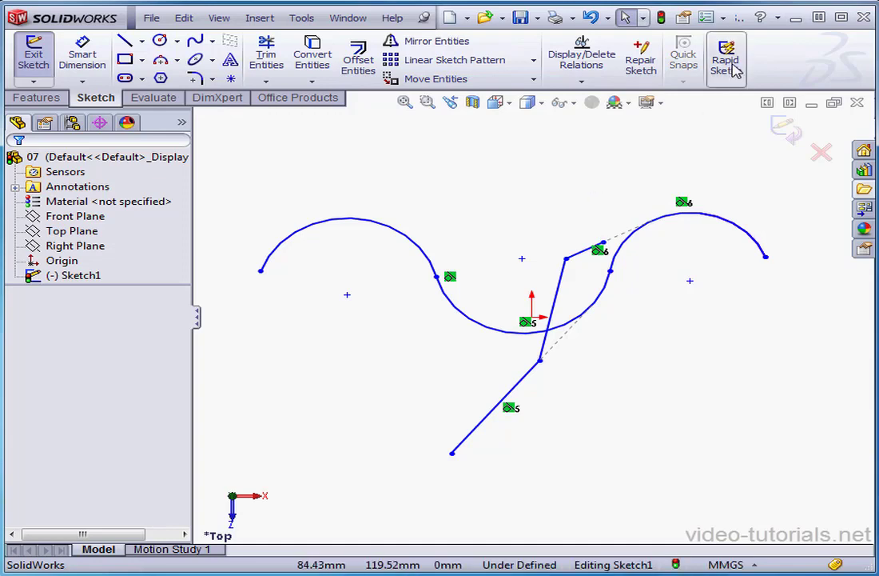
Darken the Temporary Graphics color in the system options to RGB 225, 225, 0.
click(725, 18)
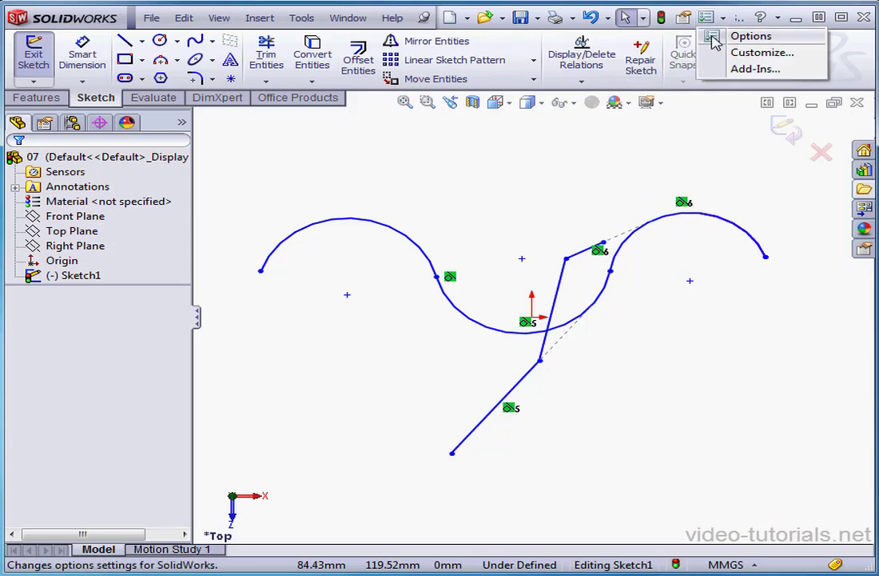
click(714, 40)
click(52, 204)
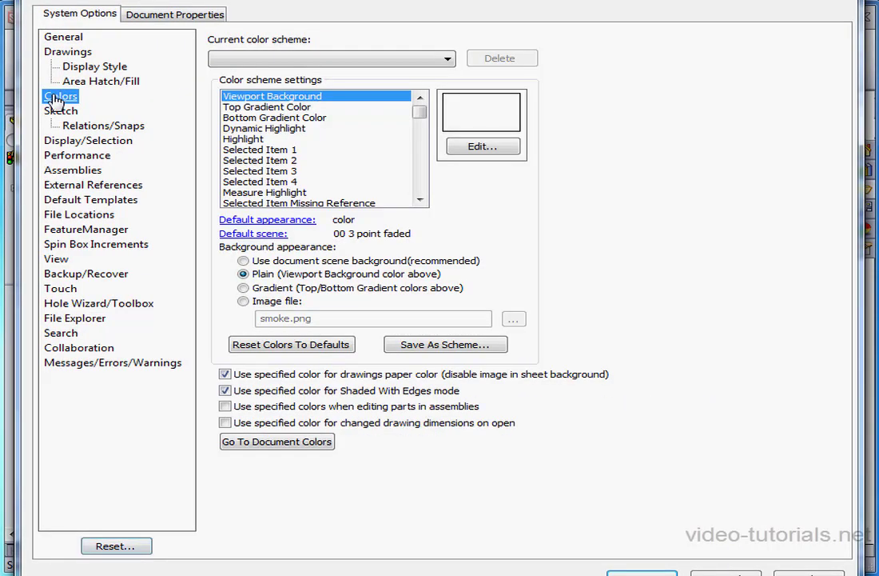
drag(418, 113, 419, 171)
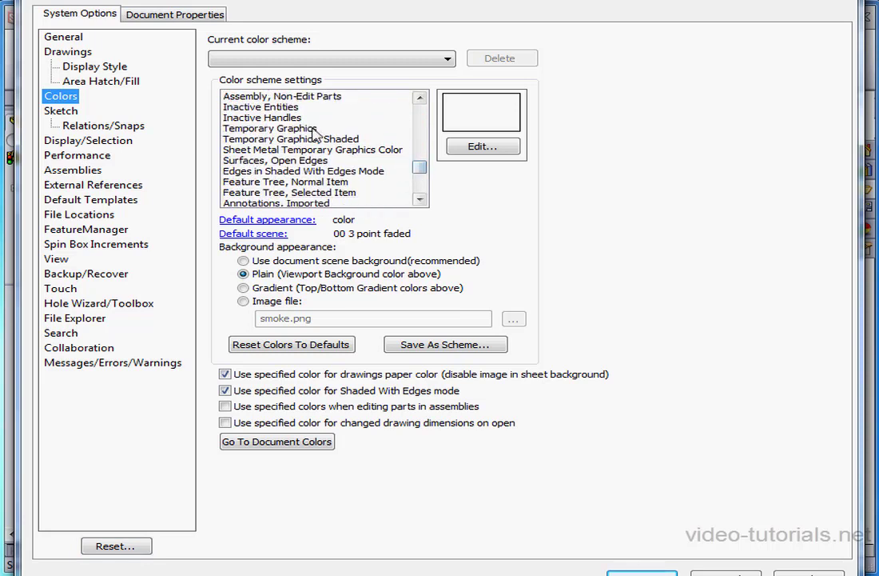
click(266, 128)
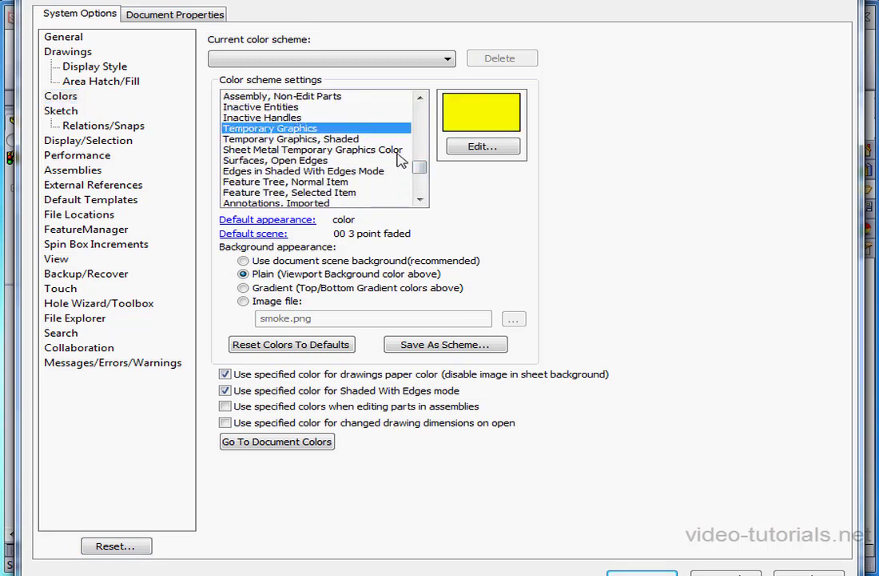
click(483, 148)
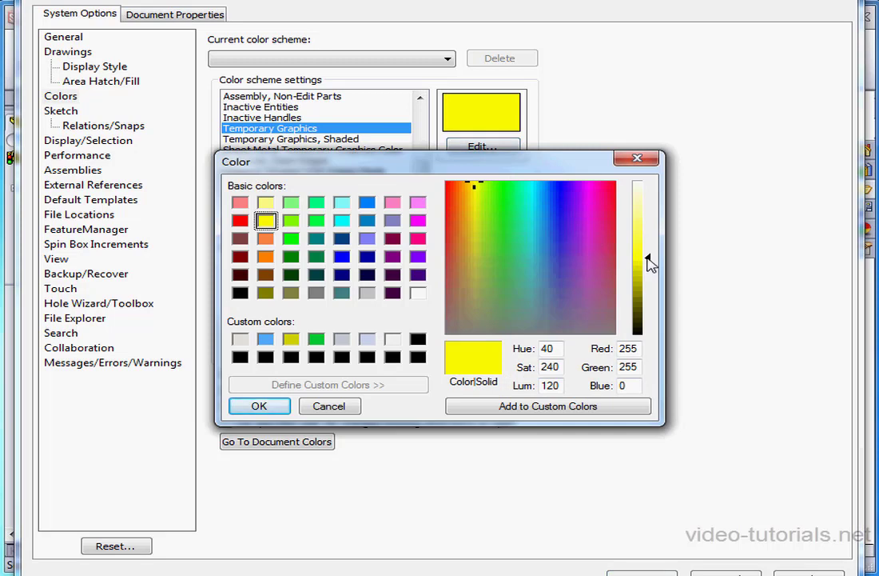
drag(647, 258, 647, 268)
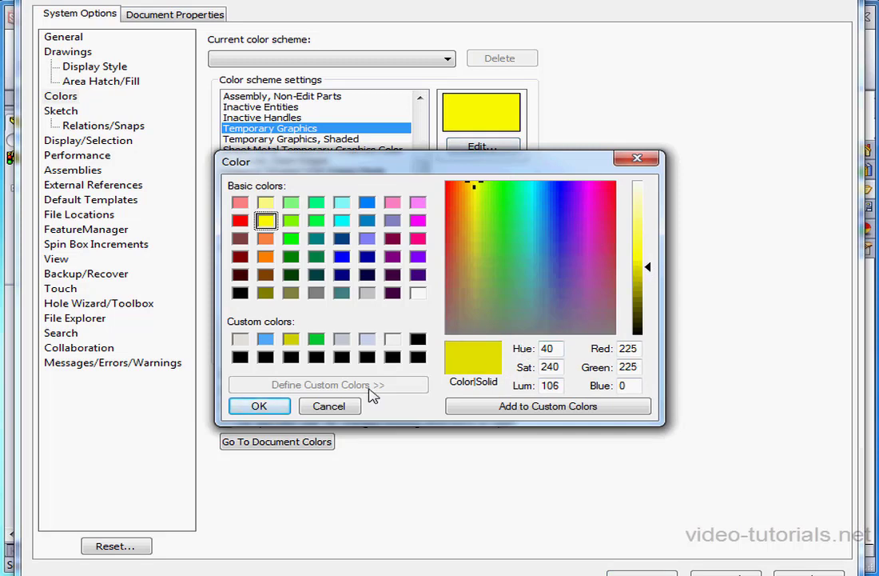
click(276, 408)
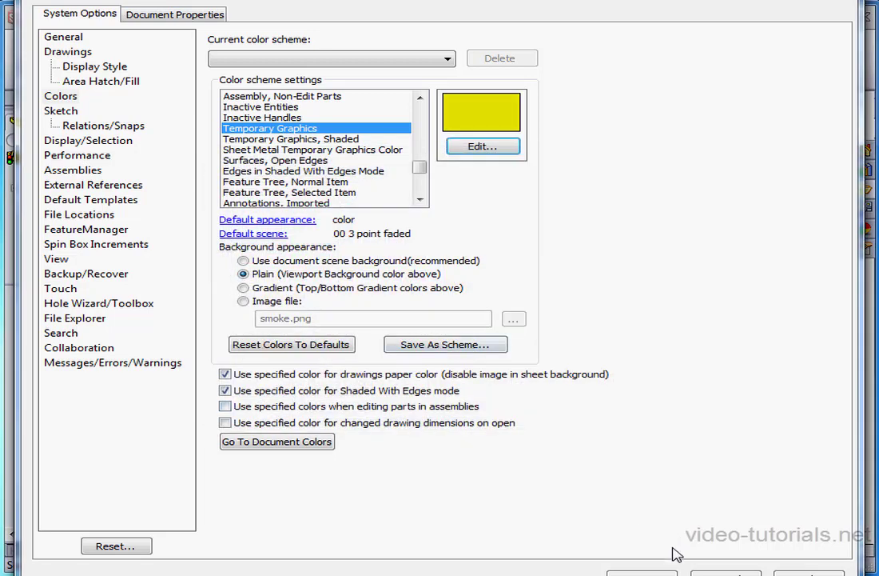
click(642, 573)
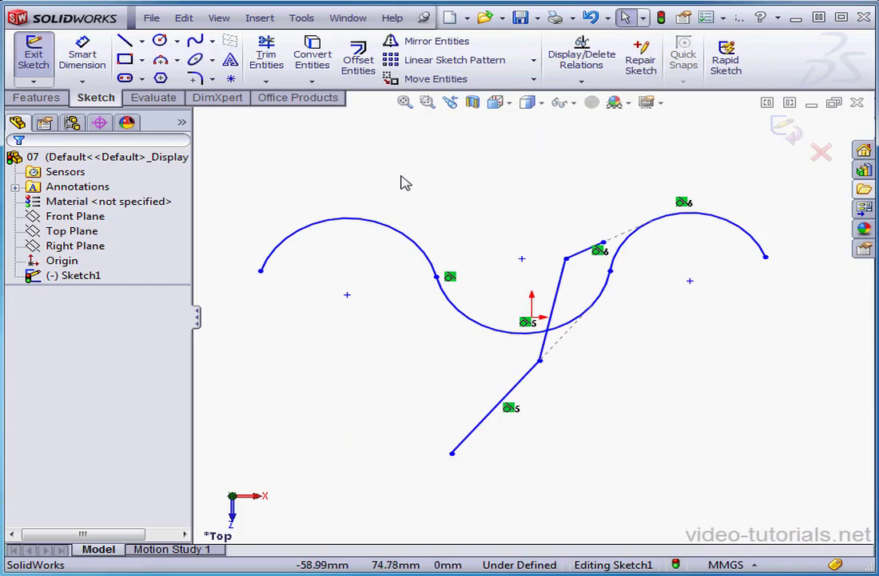
Sketch a line above the middle arc, starting on that arc's extended circumference and tangent to it.
click(125, 40)
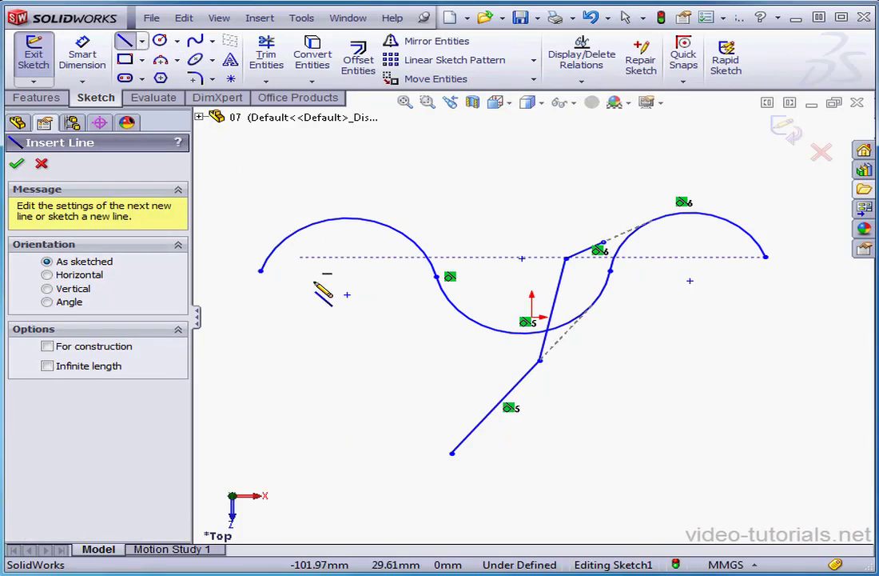
click(466, 319)
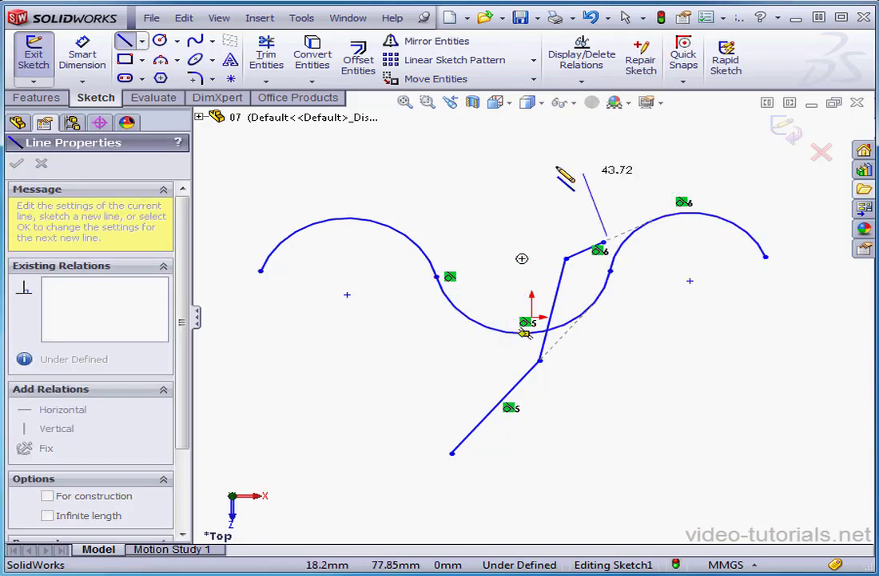
click(453, 171)
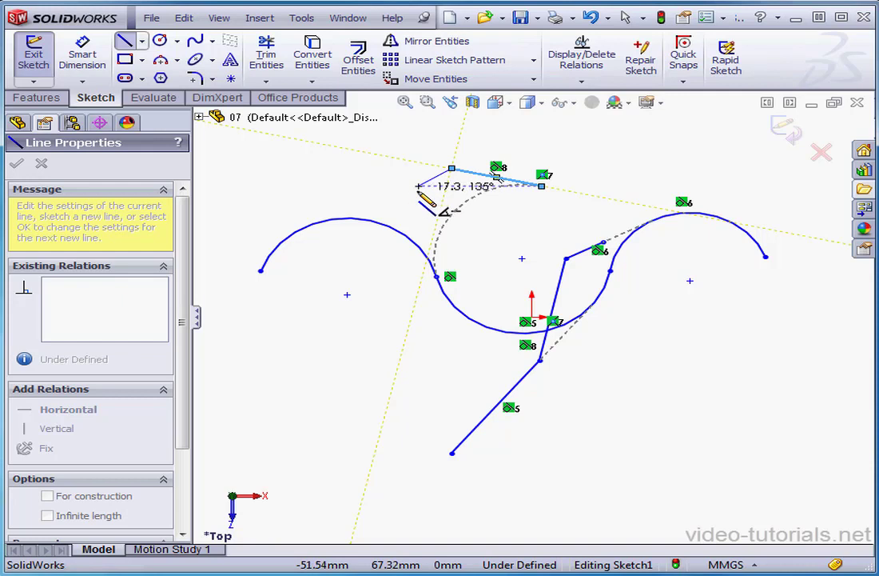
key(Escape)
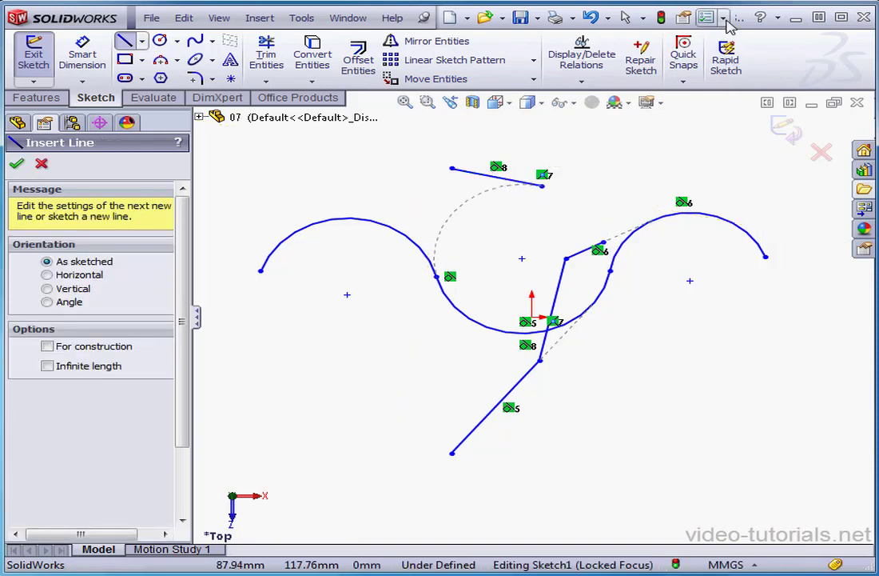
Set the Temporary Graphics system color to RGB 202, 202, 0 and check it on a trial line above the left arc.
click(724, 18)
click(748, 34)
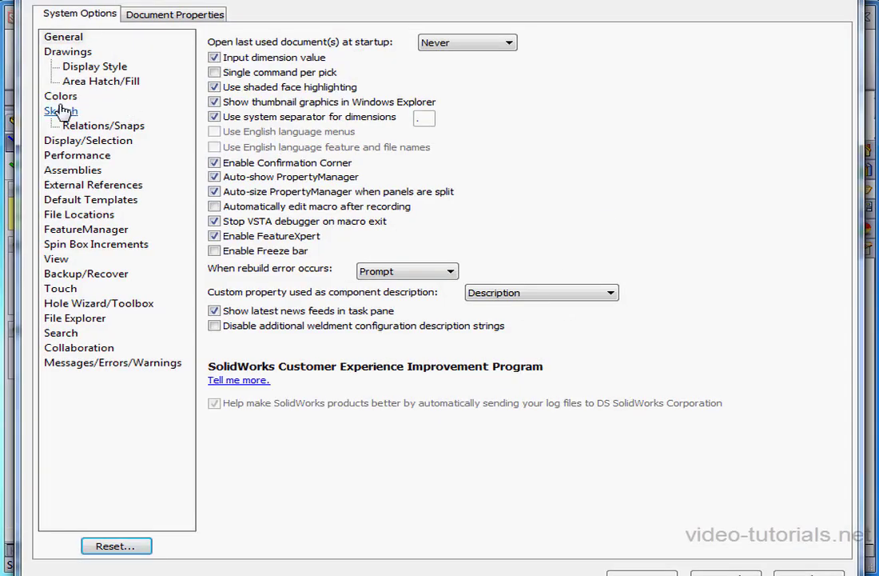
click(61, 96)
drag(419, 116, 425, 168)
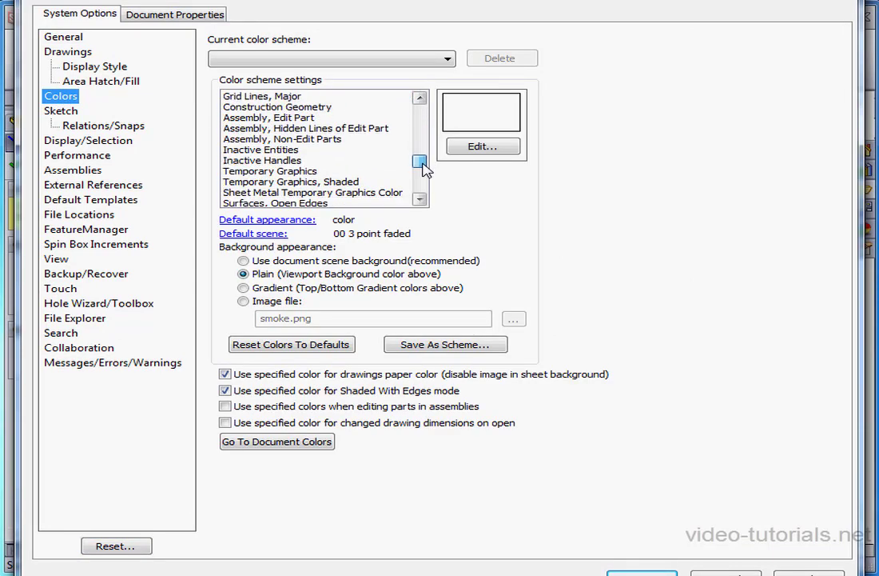
click(303, 171)
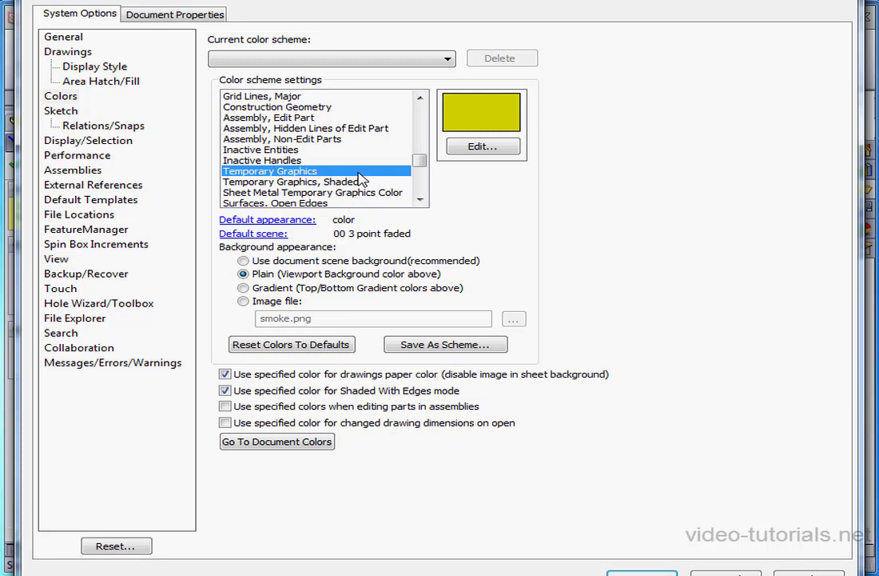
click(483, 147)
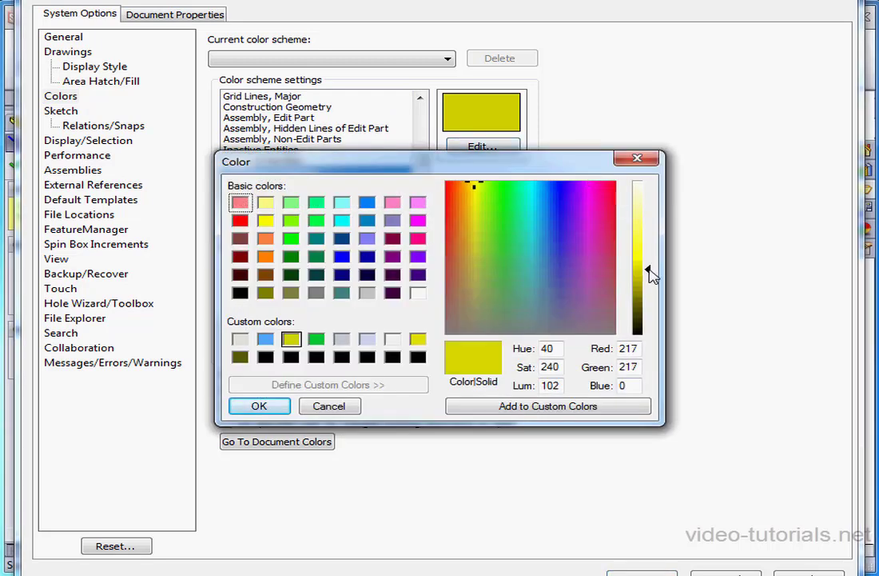
drag(650, 269, 650, 275)
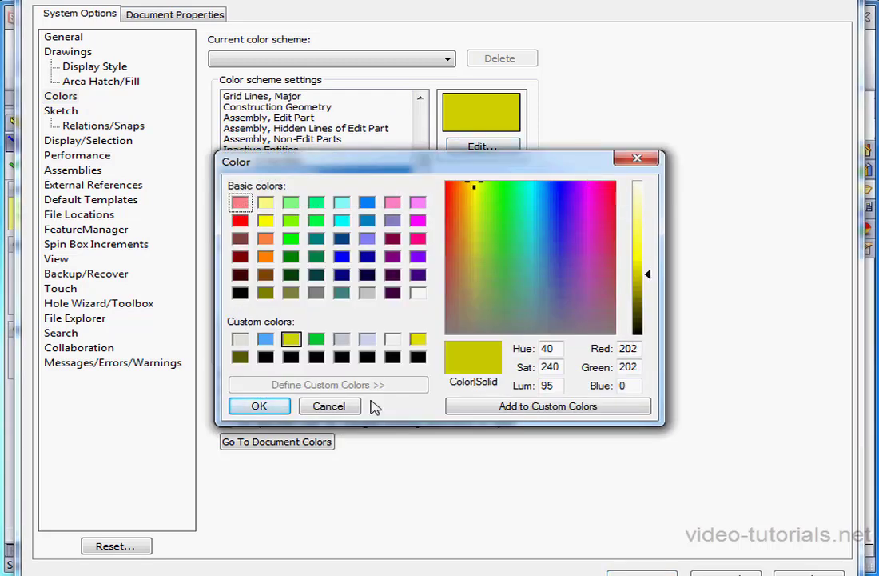
click(259, 406)
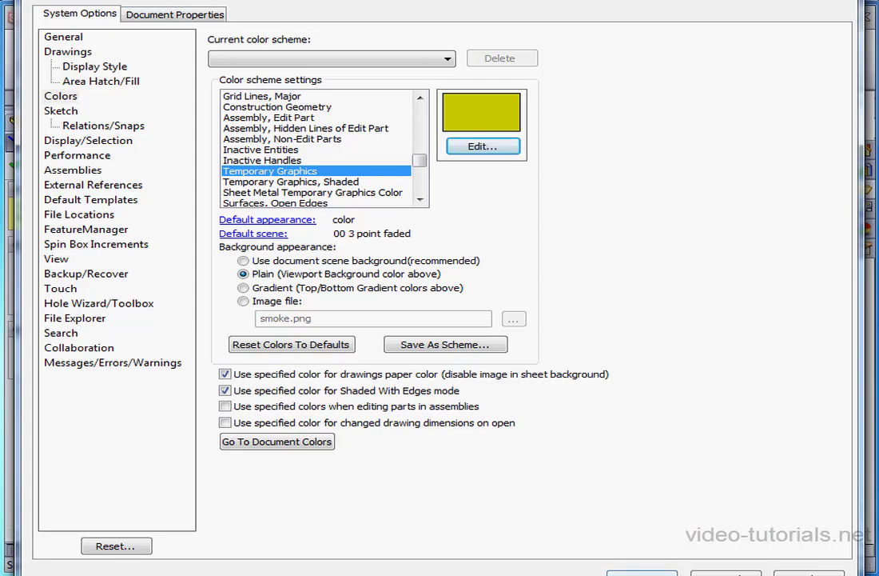
click(644, 573)
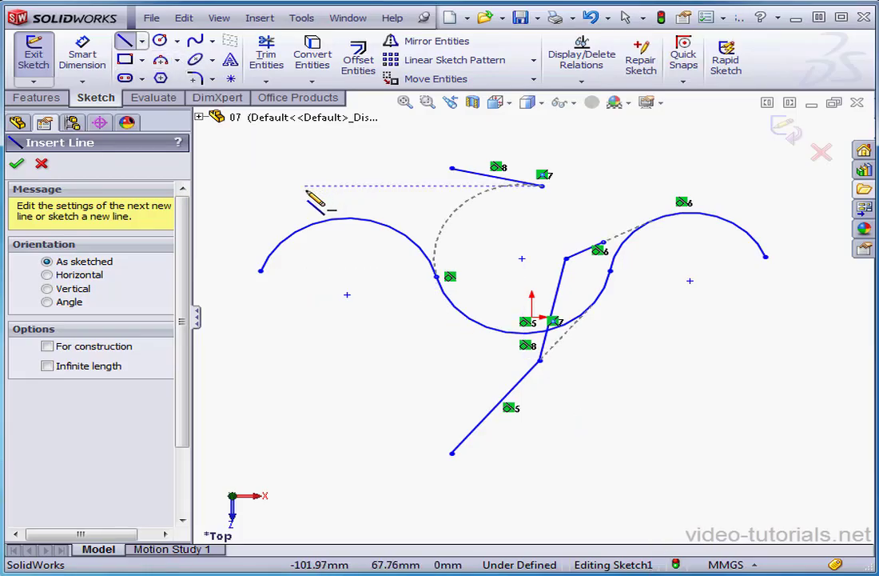
click(305, 187)
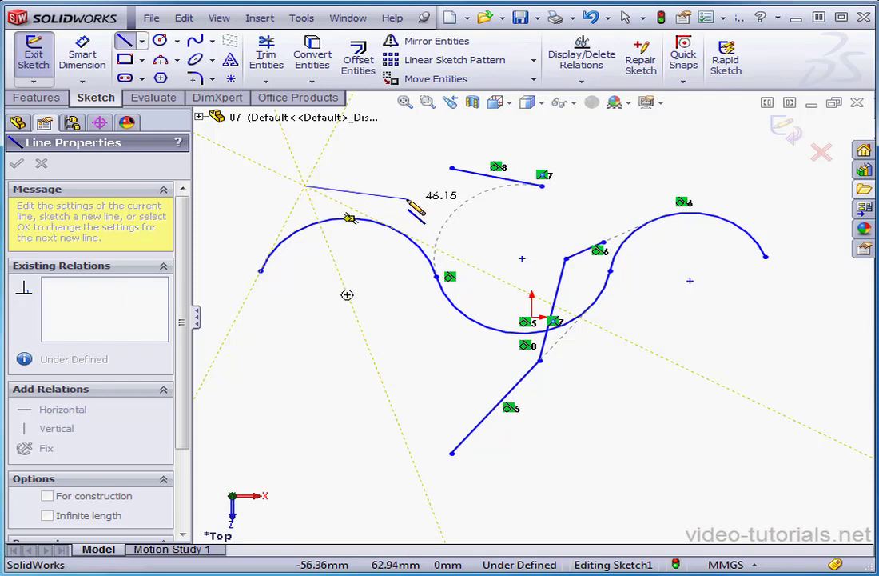
key(Escape)
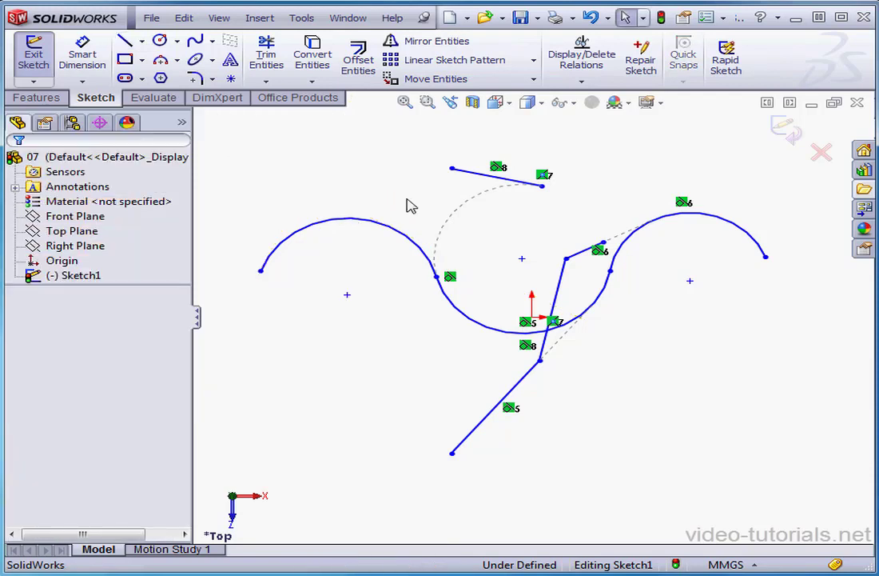